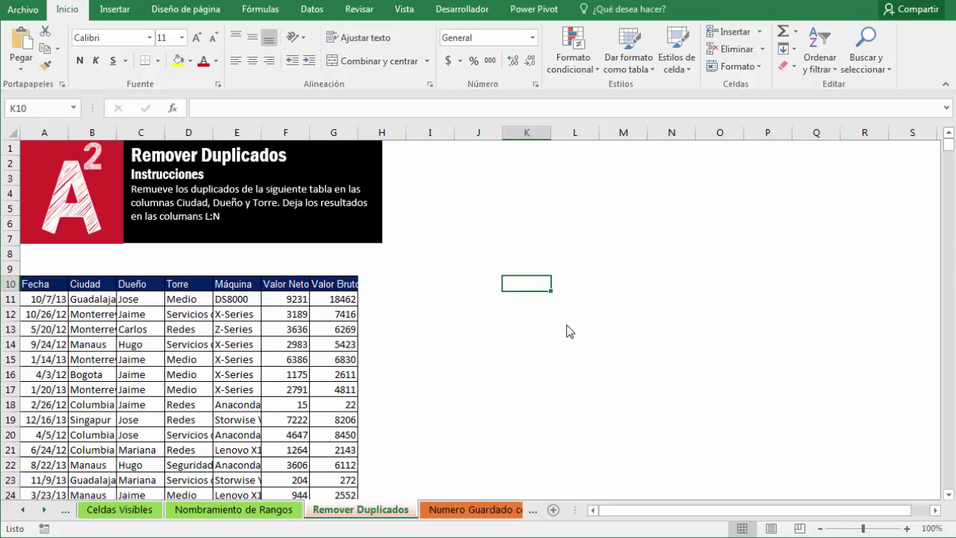
# - Turn on AutoFilter for the sales table's header row from the Dueño header with Ctrl+Shift+L
pyautogui.click(506, 335)
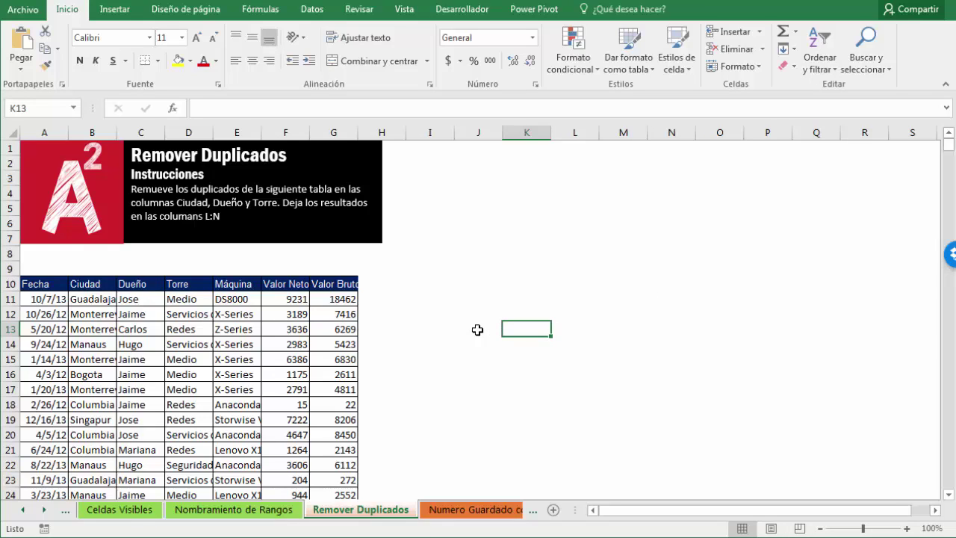
pyautogui.click(381, 334)
pyautogui.scroll(-8, 232, 349)
pyautogui.scroll(-8, 232, 349)
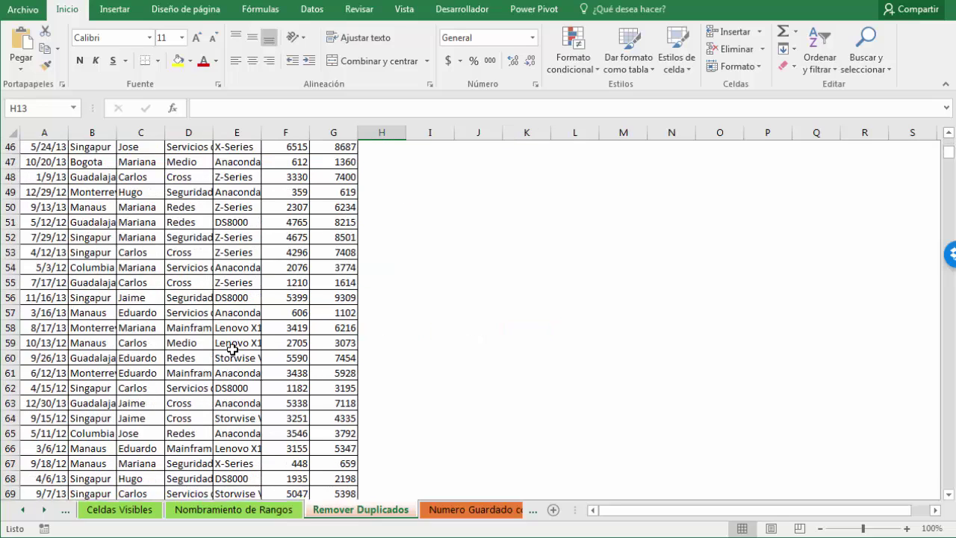
pyautogui.scroll(5, 232, 349)
pyautogui.scroll(10, 232, 349)
pyautogui.scroll(1, 232, 349)
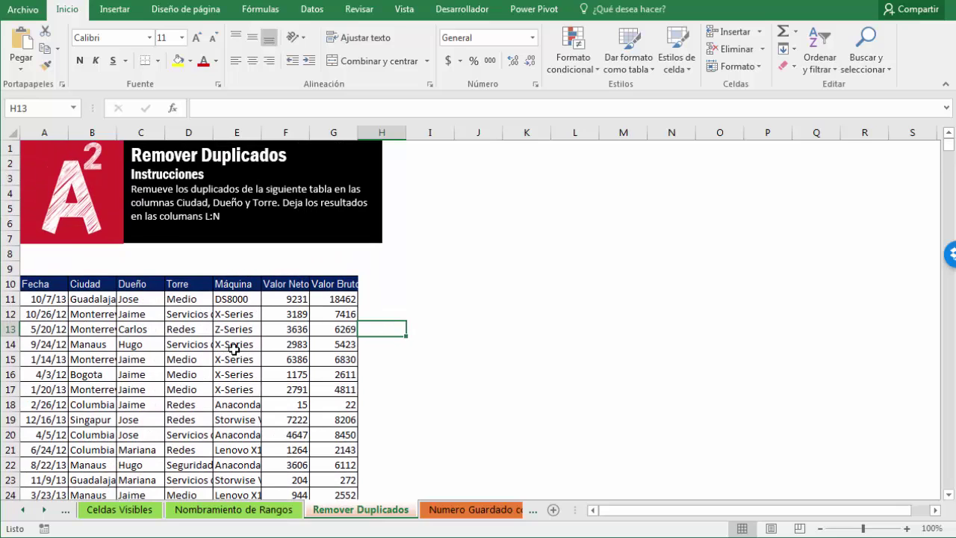
pyautogui.click(218, 344)
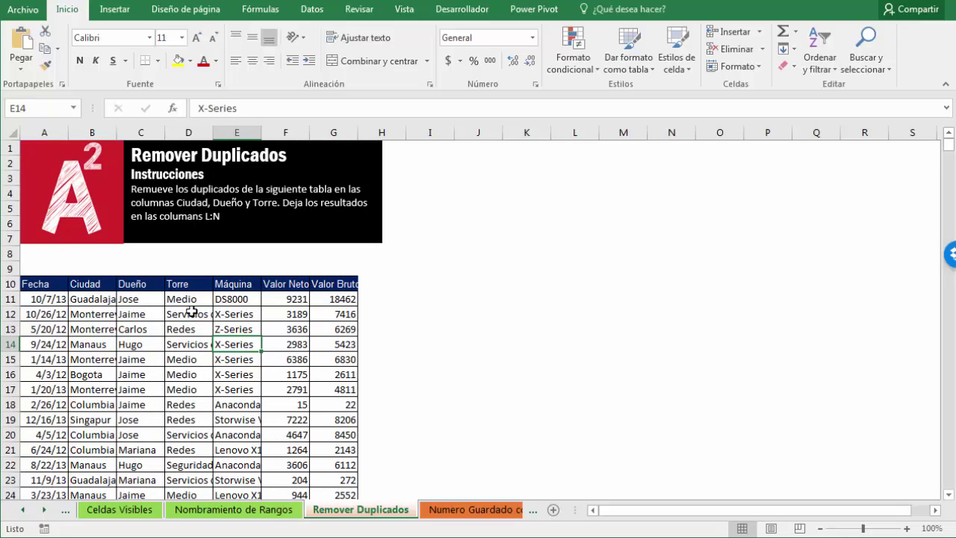
pyautogui.scroll(-4, 103, 381)
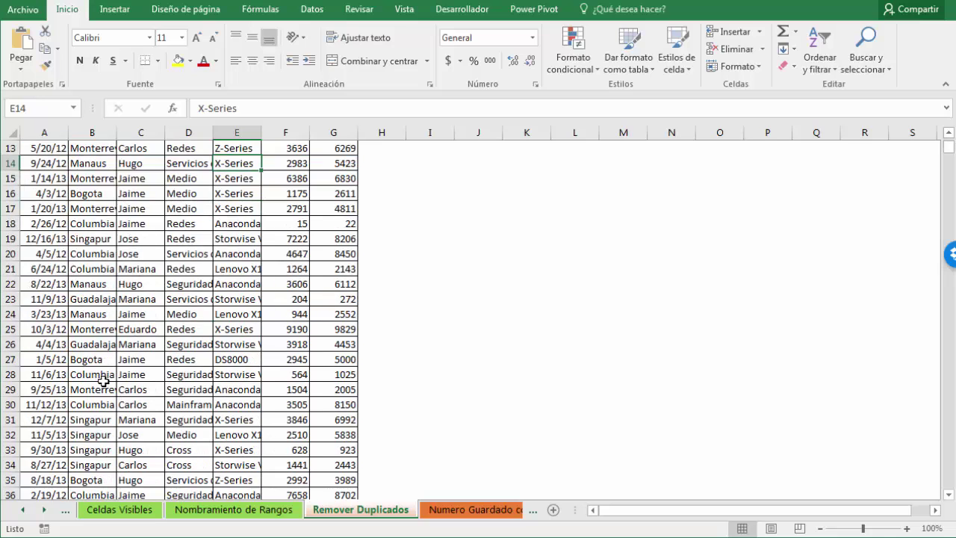
pyautogui.scroll(4, 103, 381)
pyautogui.click(148, 287)
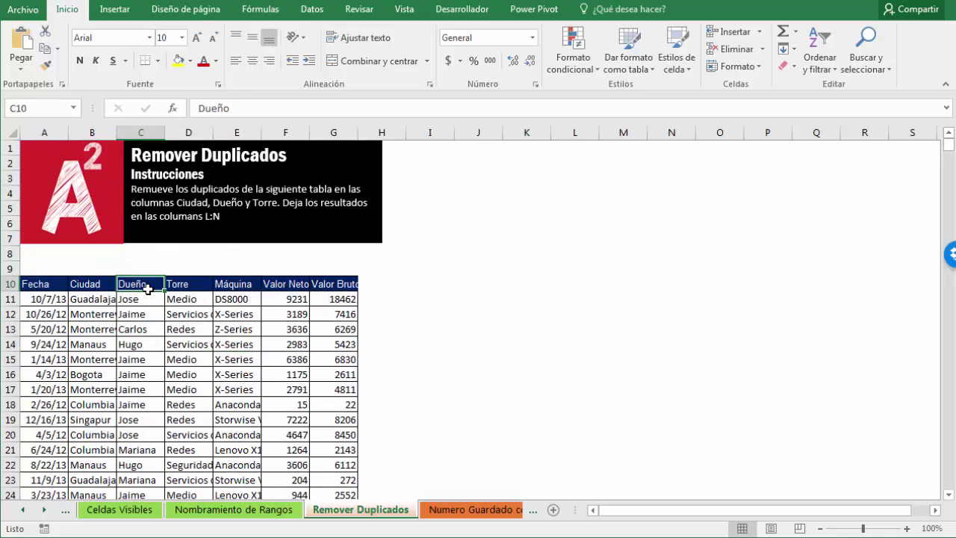
pyautogui.hotkey('ctrl', 'shift', 'l')
# - Inspect the Dueño and Torre filter lists without changing them, then select the whole table
pyautogui.click(157, 284)
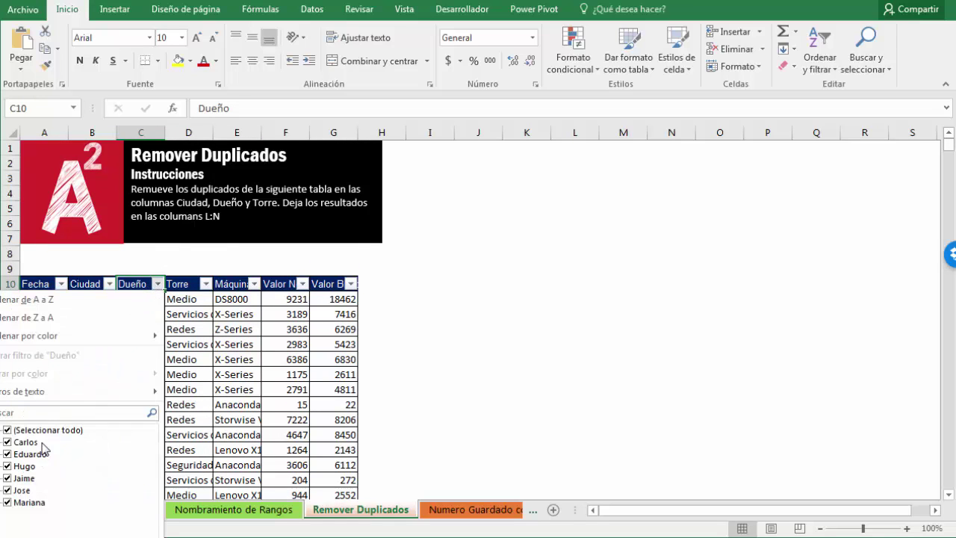
pyautogui.click(207, 287)
pyautogui.click(208, 287)
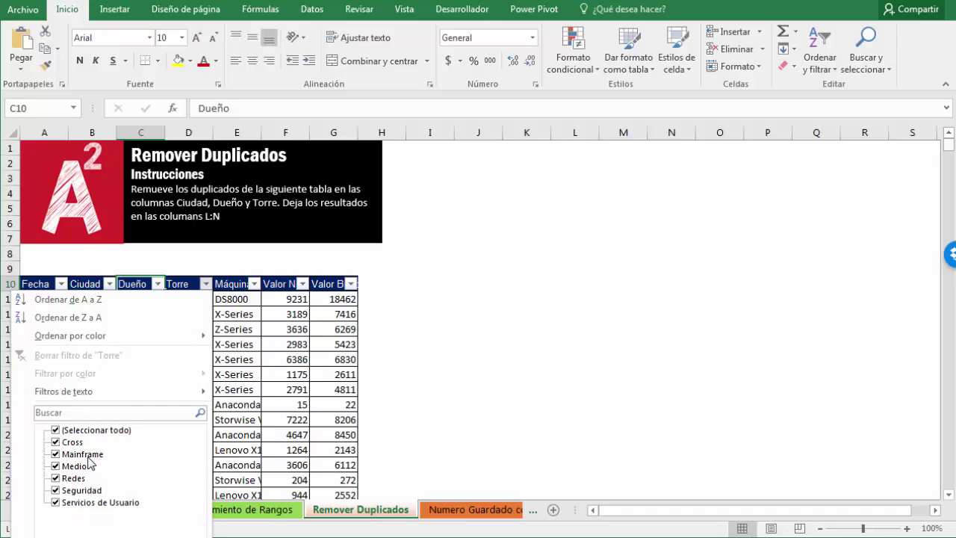
pyautogui.click(255, 407)
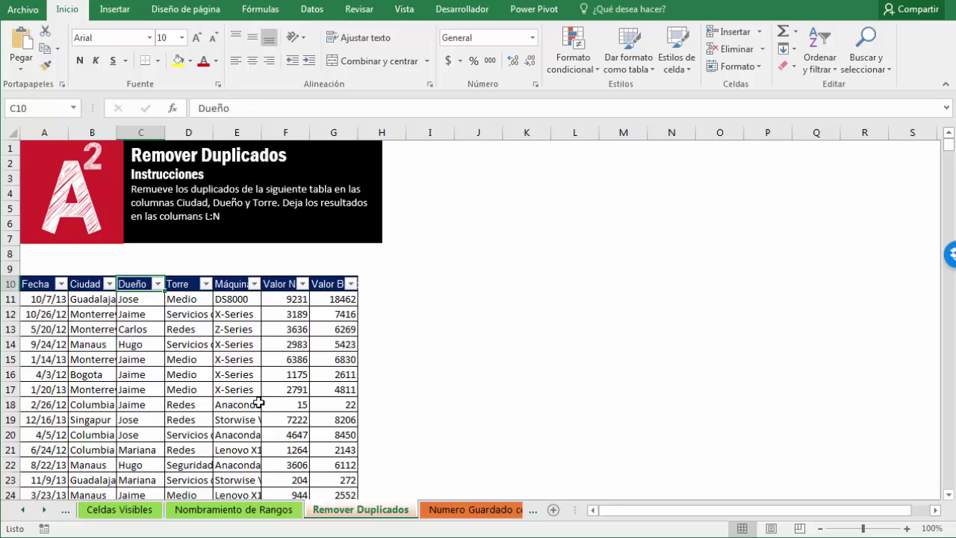
pyautogui.click(199, 330)
pyautogui.hotkey('ctrl', 'a')
pyautogui.hotkey('ctrl', 'a')
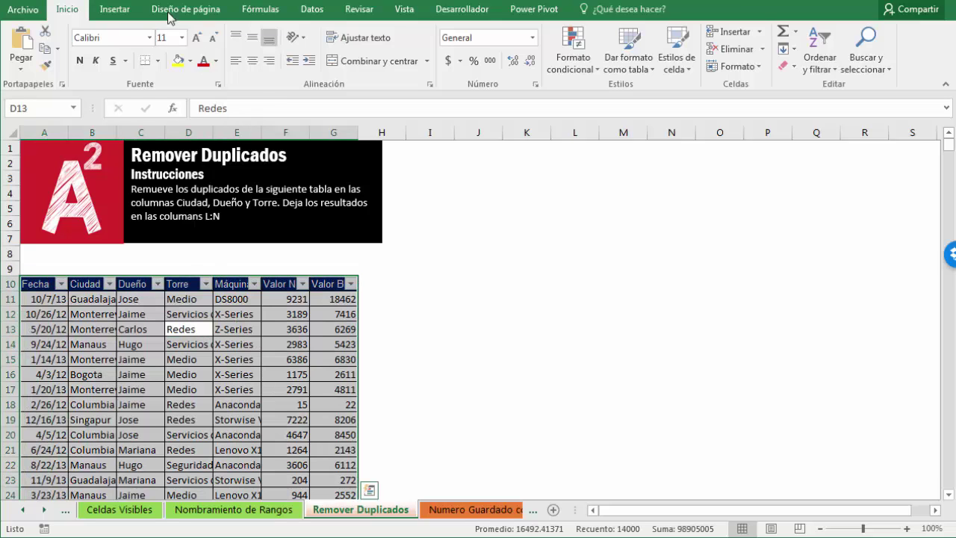
pyautogui.click(115, 9)
pyautogui.click(24, 52)
pyautogui.click(507, 304)
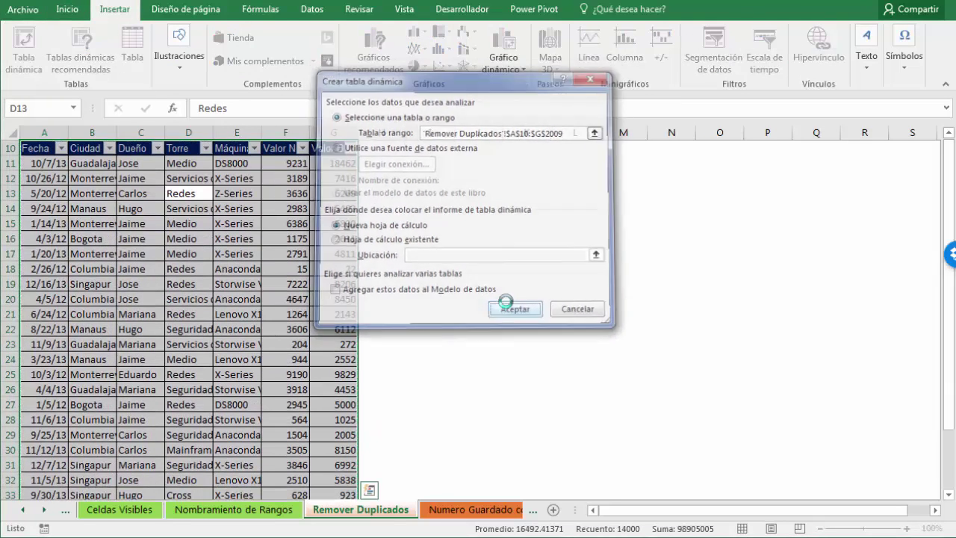
pyautogui.moveTo(803, 241)
pyautogui.mouseDown()
pyautogui.moveTo(819, 262)
pyautogui.moveTo(814, 448)
pyautogui.mouseUp()
pyautogui.moveTo(64, 194); pyautogui.dragTo(74, 259)
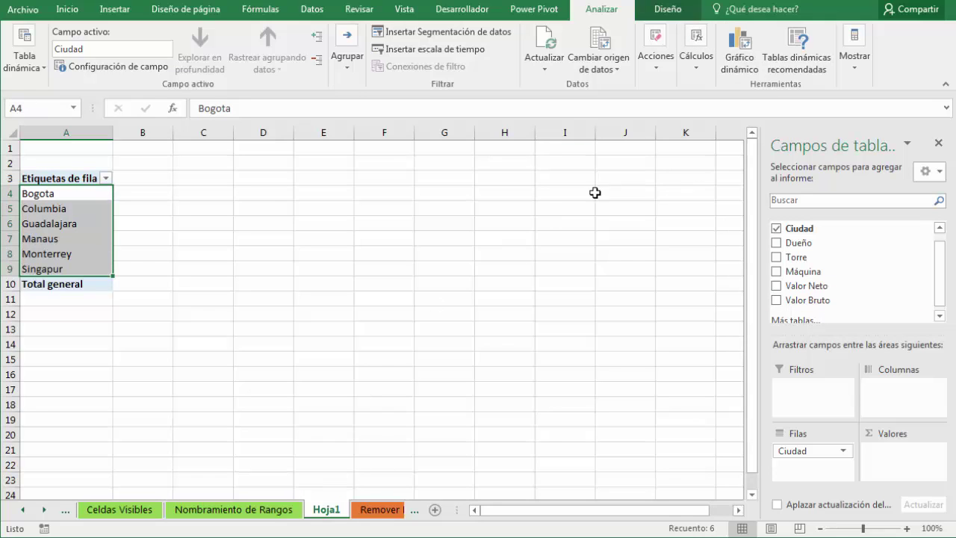
pyautogui.rightClick(362, 515)
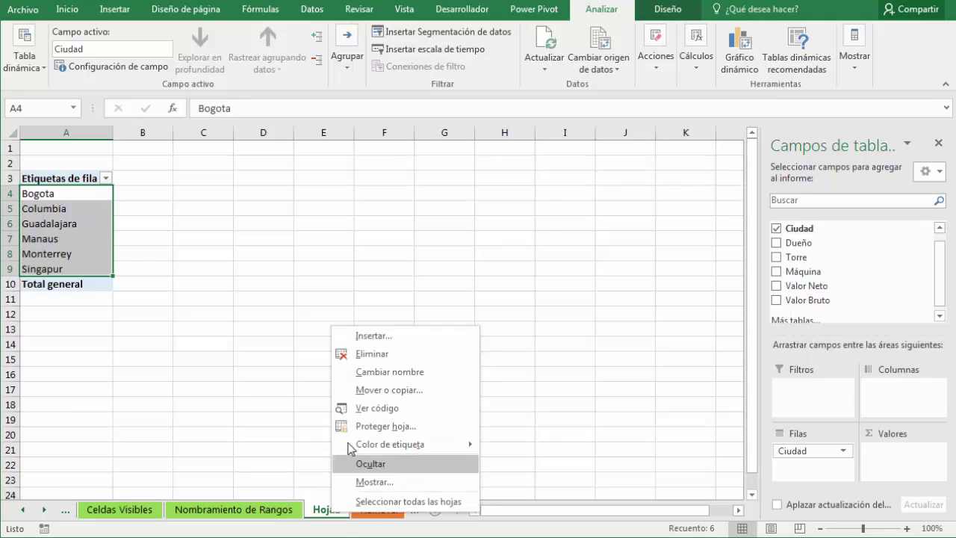
pyautogui.click(367, 353)
pyautogui.click(505, 280)
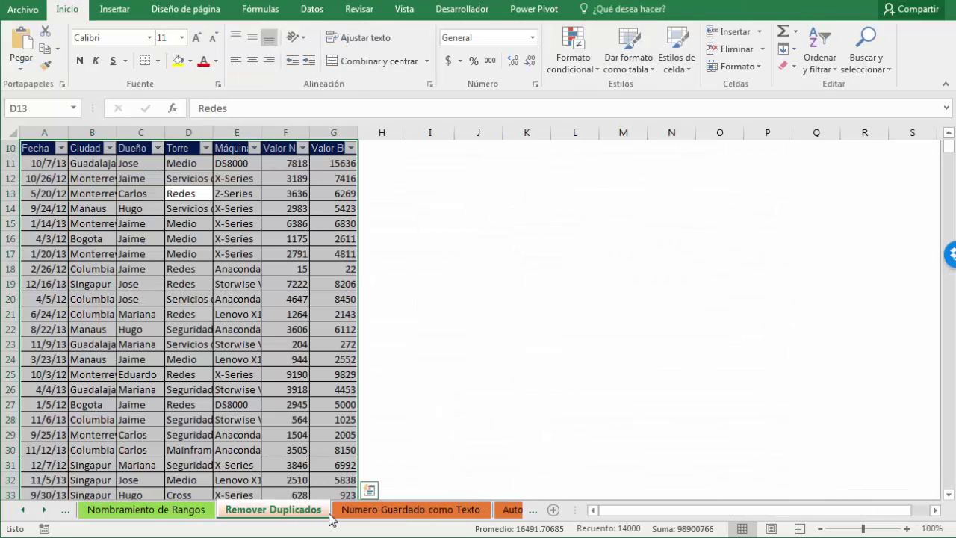
# - Move the A² logo and instructions box together to columns K–R, rows 5–11
pyautogui.scroll(3, 213, 376)
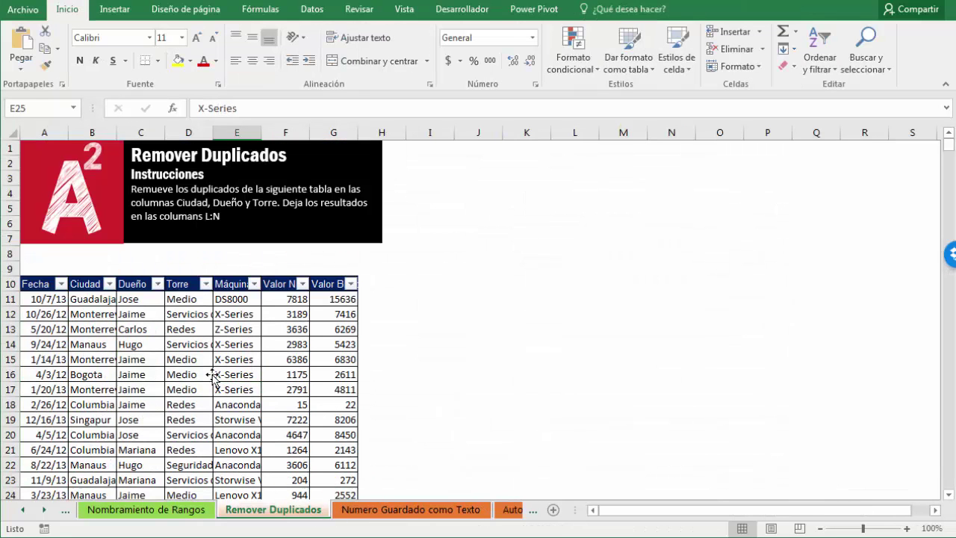
pyautogui.click(114, 183)
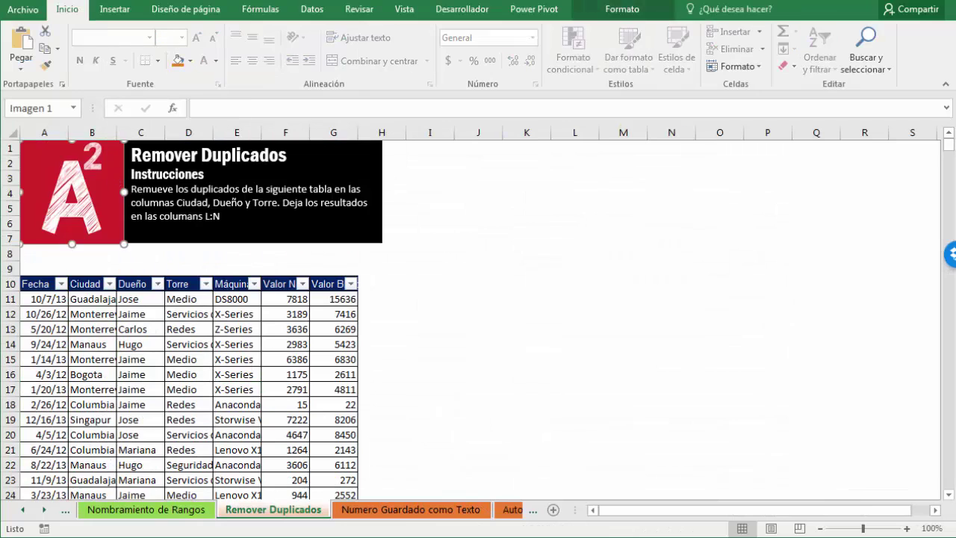
pyautogui.keyDown('ctrl'); pyautogui.click(341, 154); pyautogui.keyUp('ctrl')
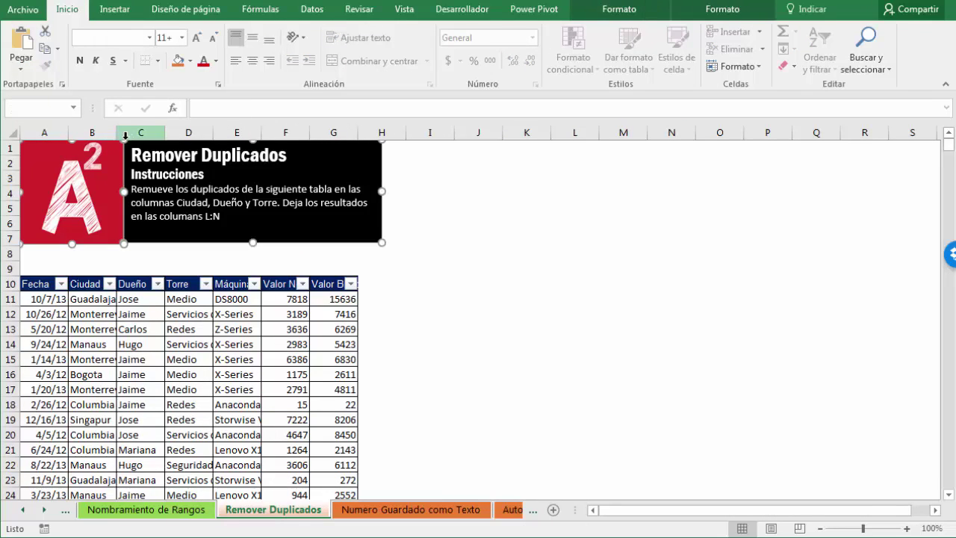
pyautogui.moveTo(110, 173); pyautogui.dragTo(613, 243)
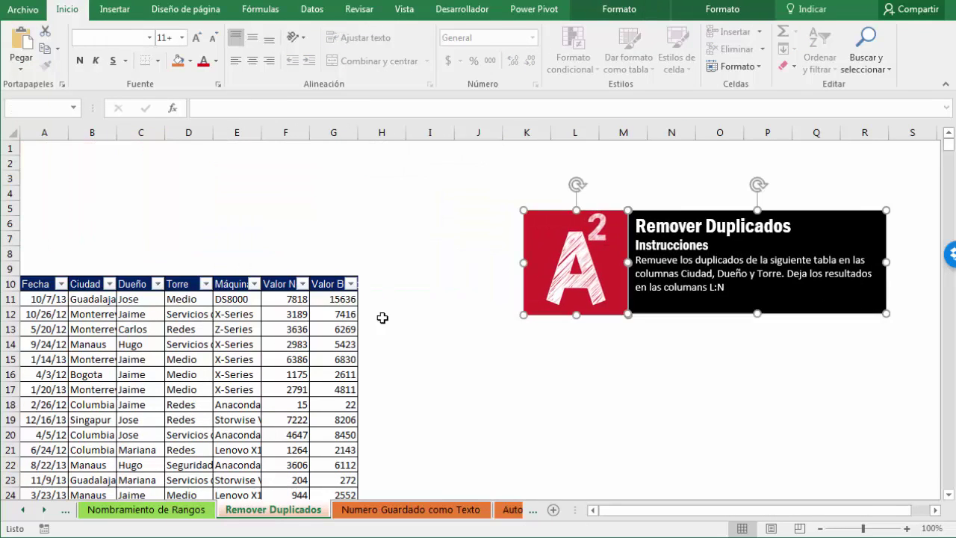
pyautogui.click(398, 329)
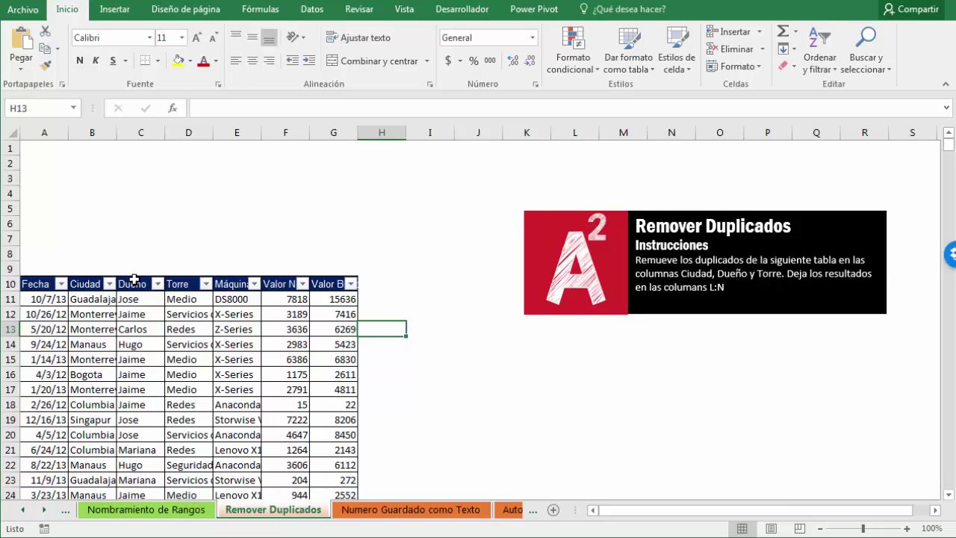
pyautogui.scroll(-2, 134, 280)
# - Select the sales table's columns A through G, including Valor Bruto
pyautogui.click(43, 192)
pyautogui.hotkey('ctrl', 'shift', 'Right')
pyautogui.hotkey('ctrl', 'shift', 'Down')
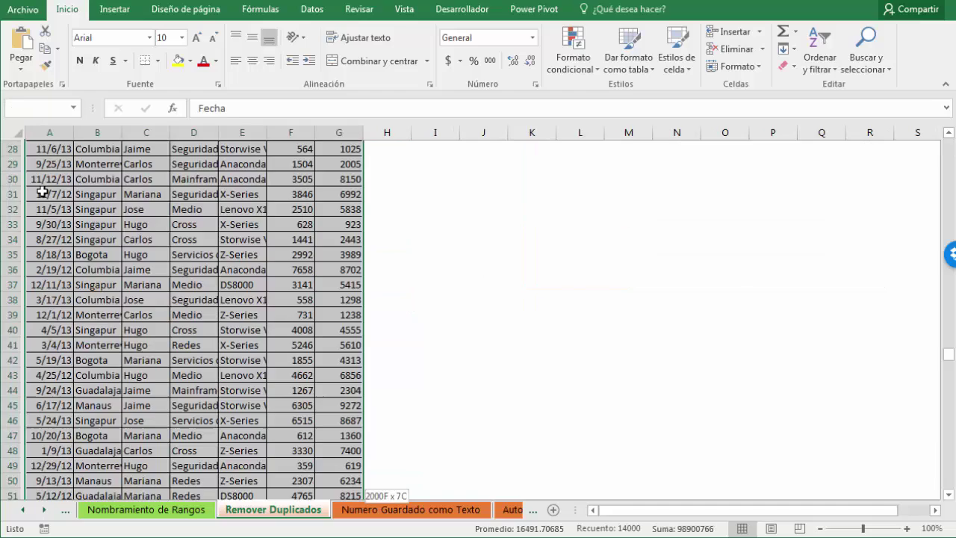
pyautogui.moveTo(64, 132); pyautogui.dragTo(336, 147)
pyautogui.scroll(12, 171, 303)
pyautogui.scroll(12, 171, 305)
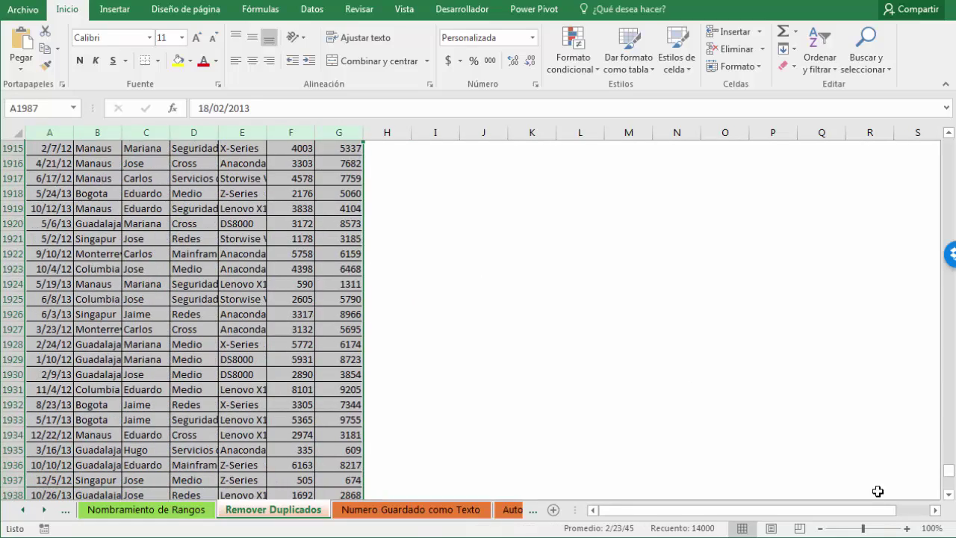
pyautogui.click(355, 343)
pyautogui.hotkey('ctrl', 'Up')
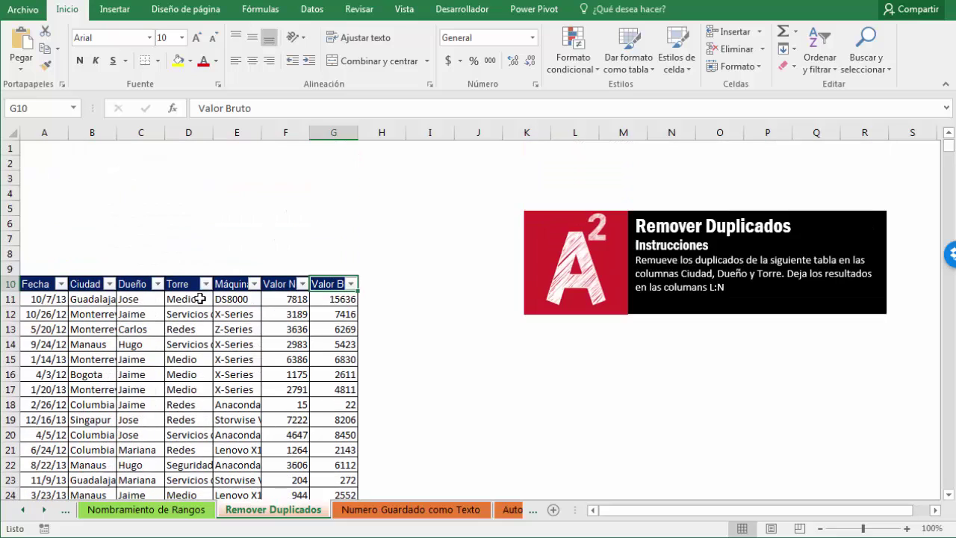
pyautogui.moveTo(44, 132); pyautogui.dragTo(329, 149)
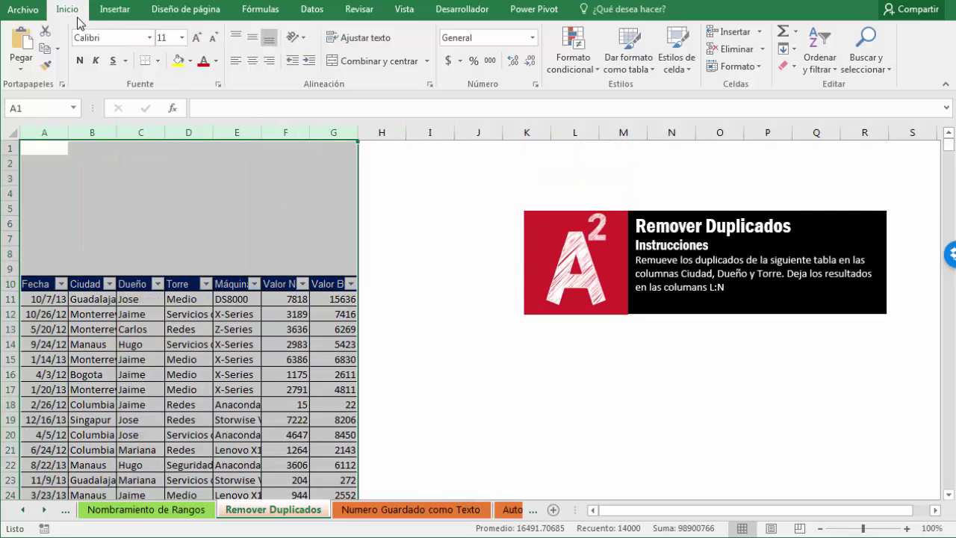
# - Add a Duplicar valores rule with Relleno amarillo con texto amarillo oscuro formatting
pyautogui.click(560, 64)
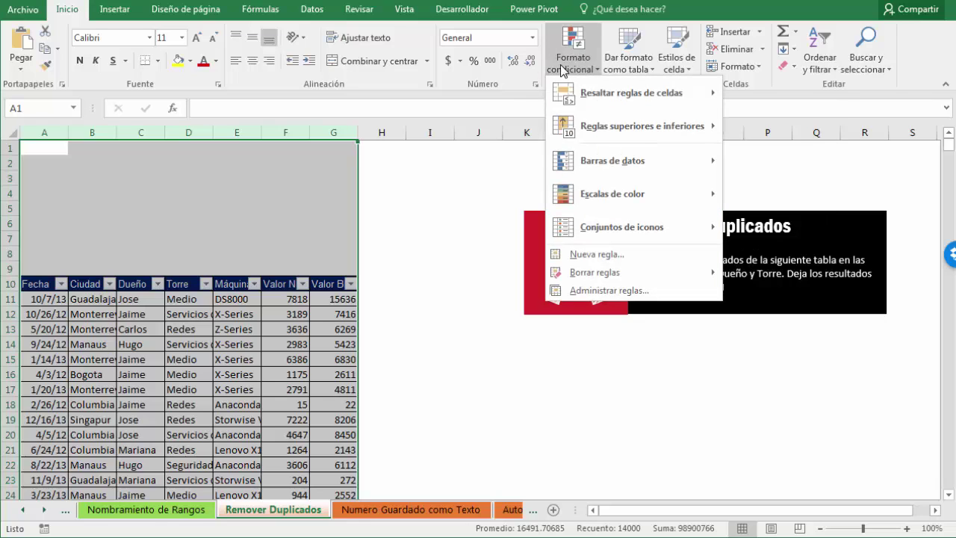
pyautogui.moveTo(575, 101)
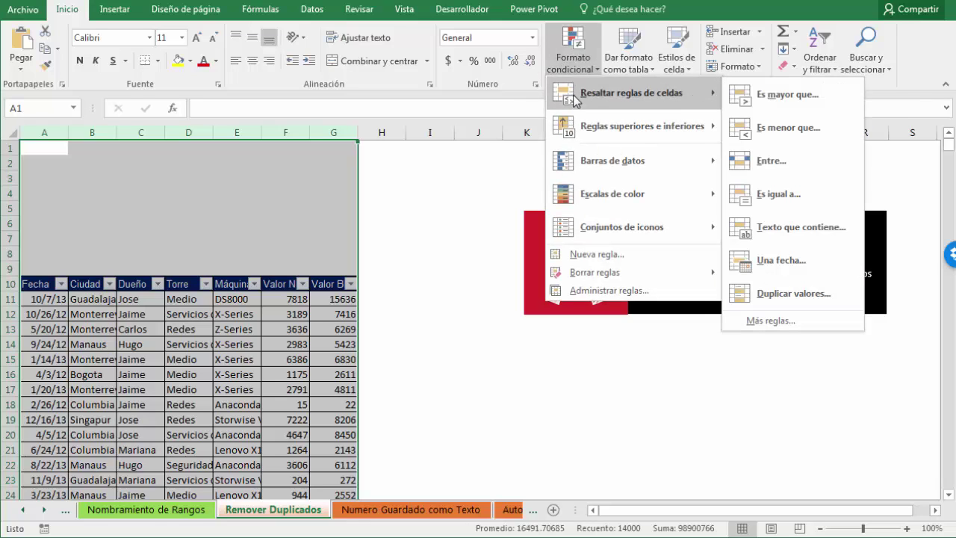
pyautogui.press('Escape')
pyautogui.press('Escape')
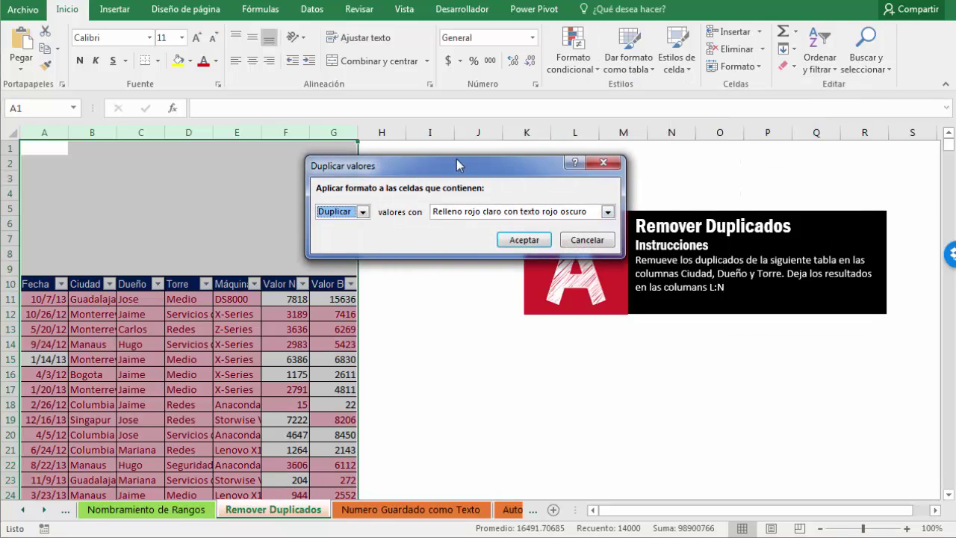
pyautogui.moveTo(456, 159); pyautogui.dragTo(563, 172)
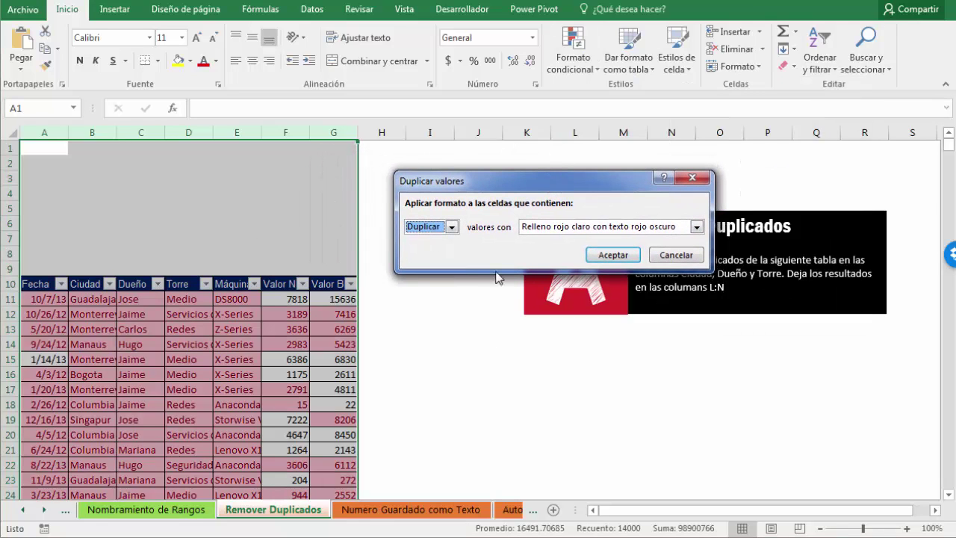
pyautogui.click(451, 227)
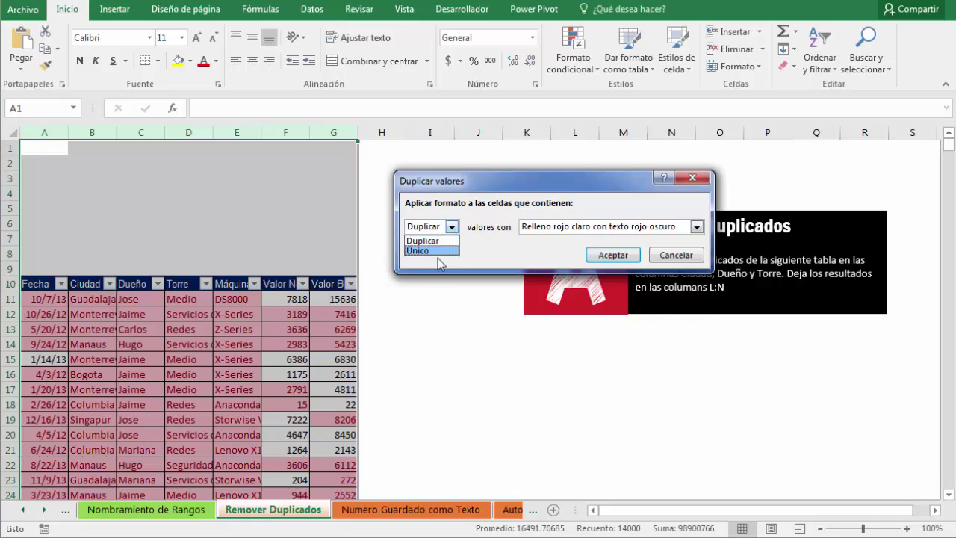
pyautogui.click(451, 229)
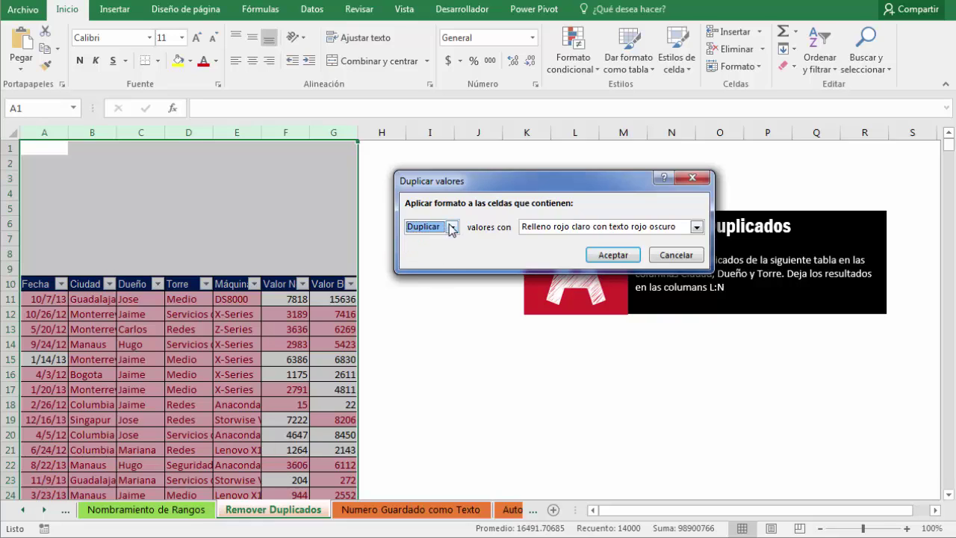
pyautogui.click(696, 228)
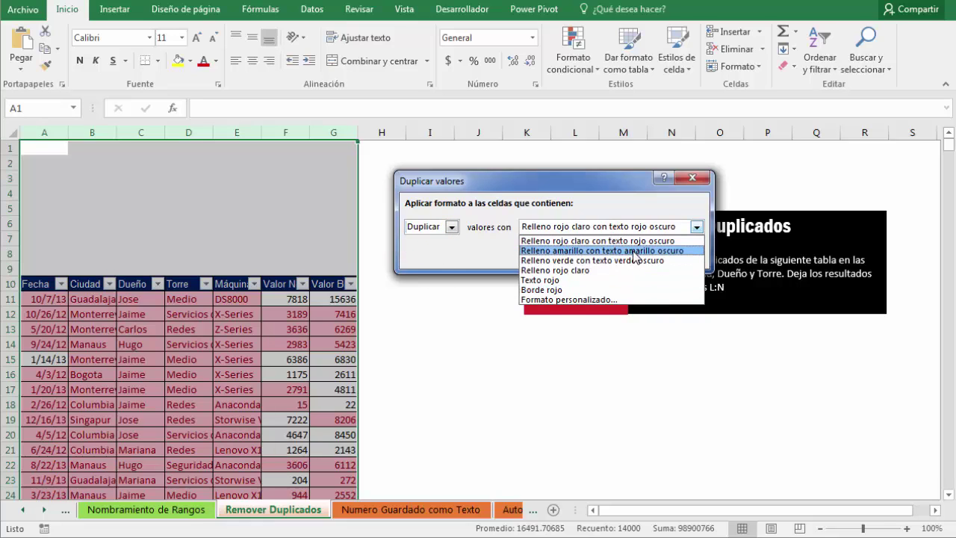
pyautogui.click(634, 251)
pyautogui.click(691, 228)
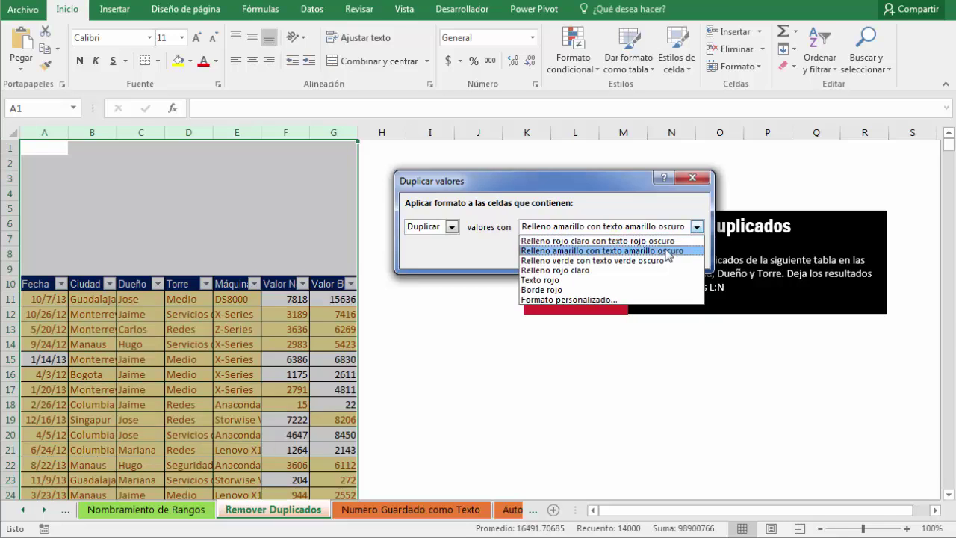
pyautogui.click(665, 251)
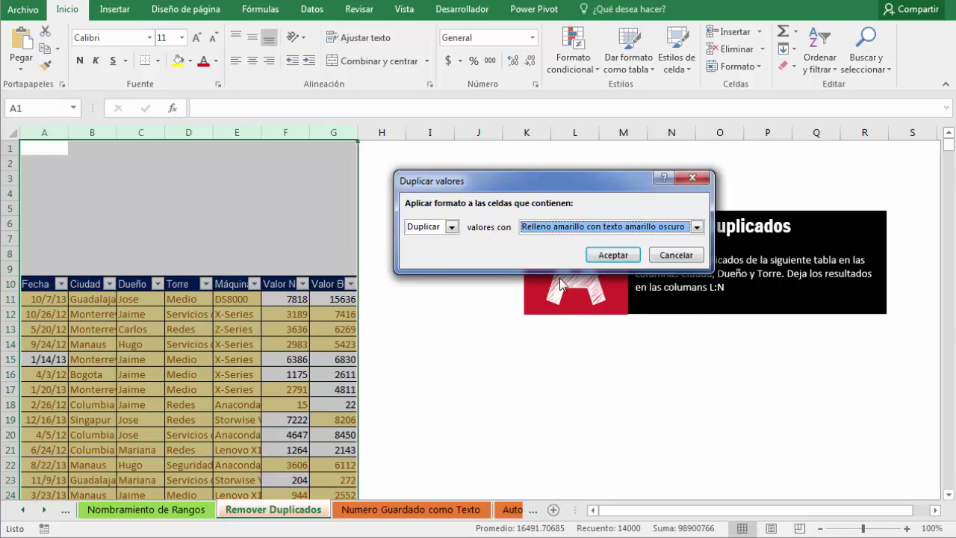
pyautogui.click(612, 255)
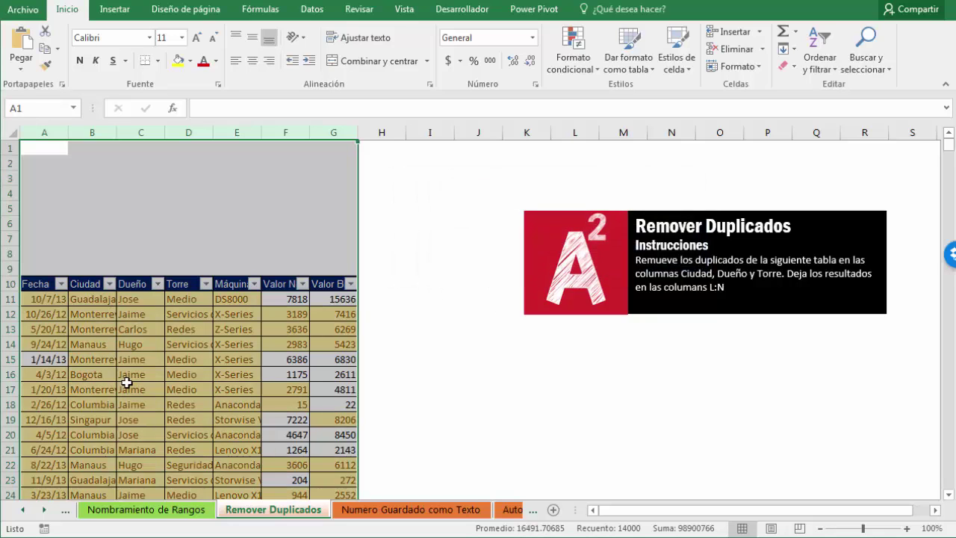
# - Check the highlighted duplicates in the Dueño column, such as the Jaime entries
pyautogui.click(124, 386)
pyautogui.scroll(-1, 127, 383)
pyautogui.scroll(-6, 129, 385)
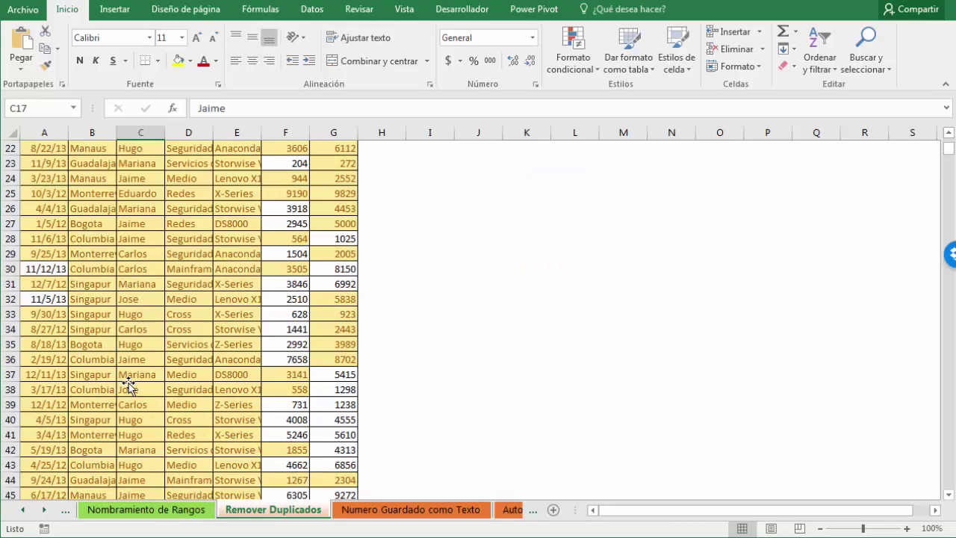
pyautogui.scroll(1, 128, 385)
pyautogui.click(140, 273)
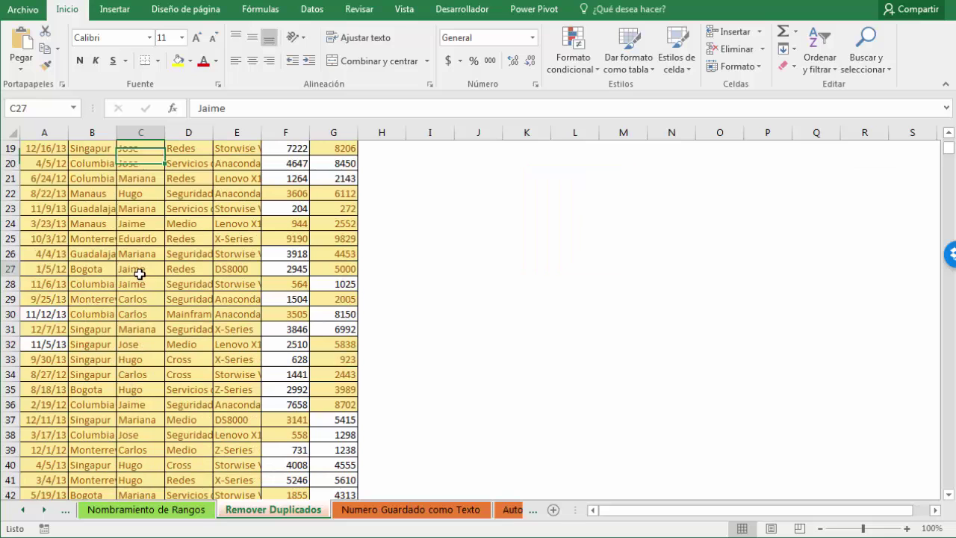
pyautogui.scroll(1, 140, 274)
pyautogui.scroll(2, 140, 274)
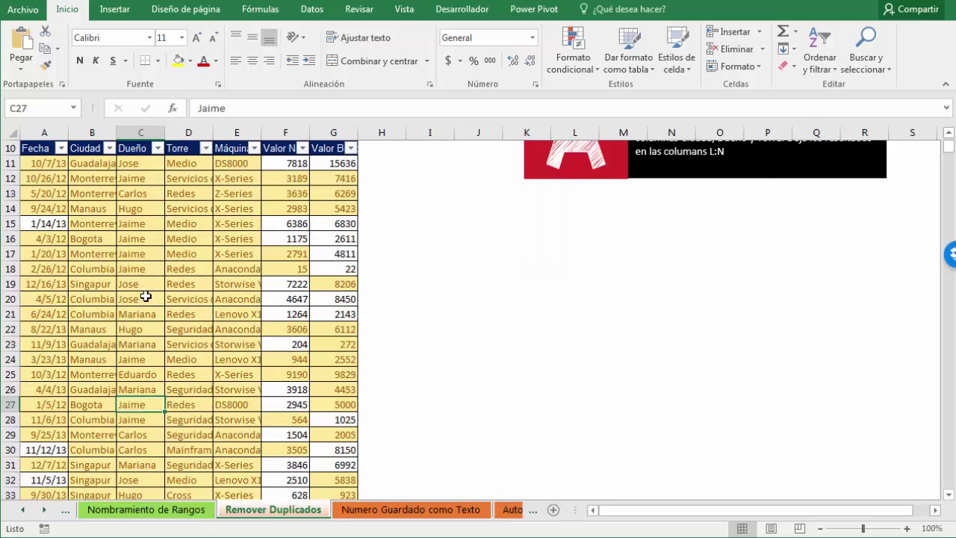
pyautogui.scroll(2, 140, 272)
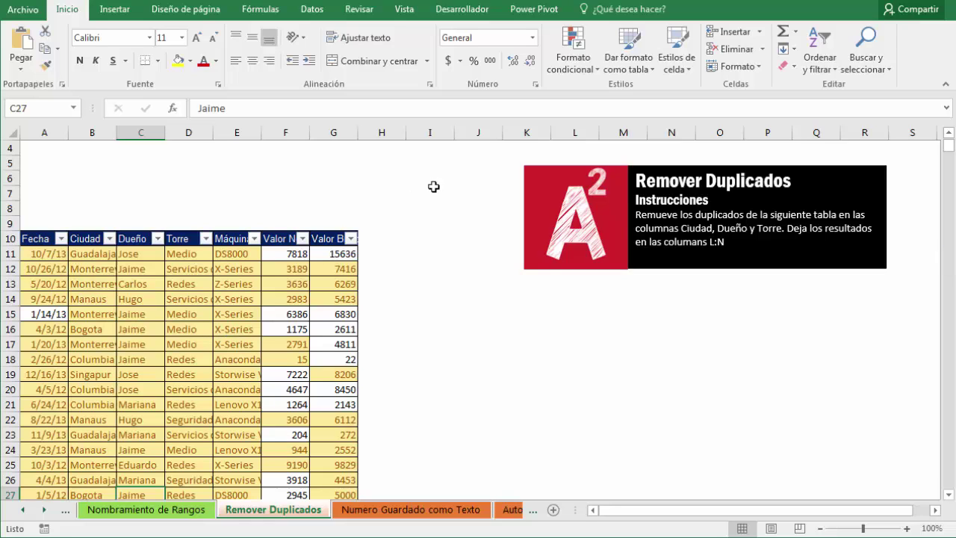
# - Switch a Duplicar valores rule on A1:G to Único, then close it without applying
pyautogui.hotkey('ctrl', 'Home')
pyautogui.hotkey('ctrl', 'shift', 'End')
pyautogui.click(569, 71)
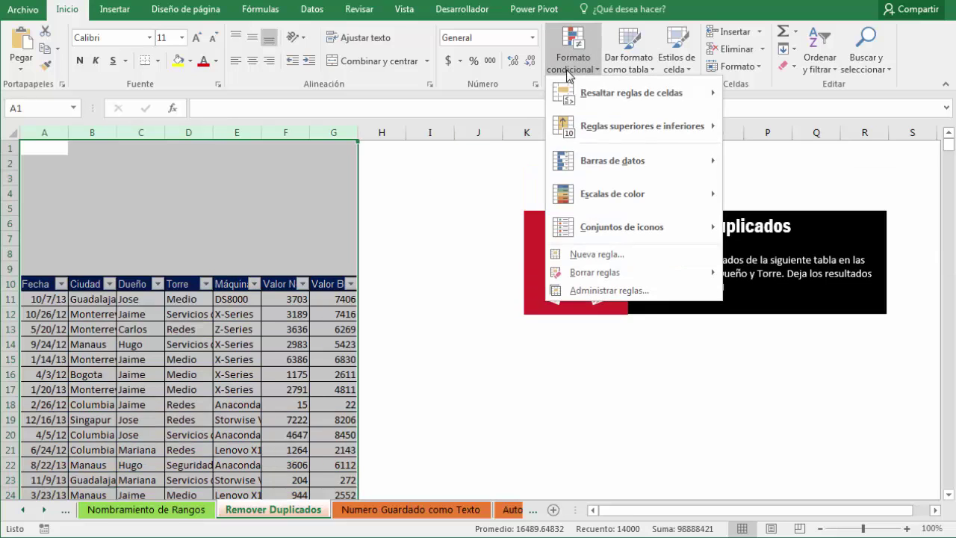
pyautogui.moveTo(643, 92)
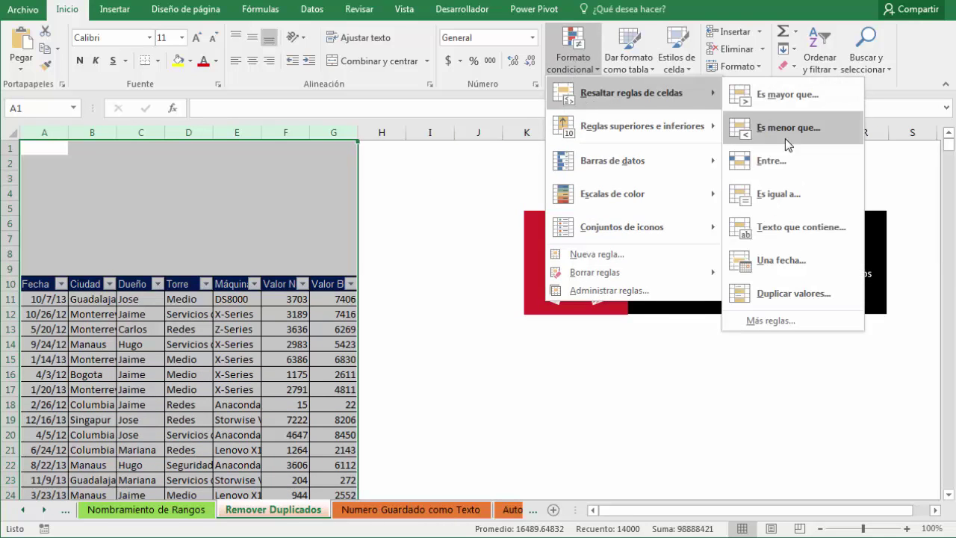
pyautogui.click(775, 298)
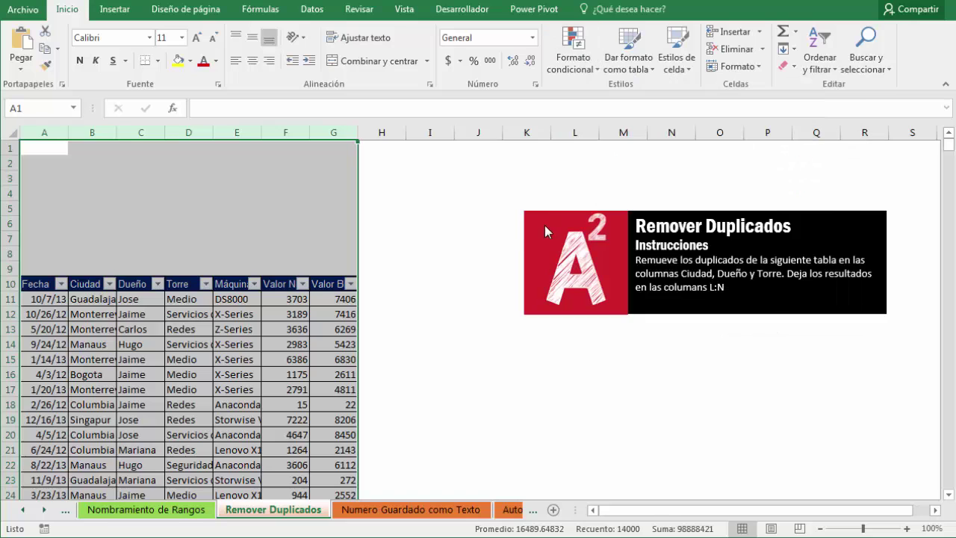
pyautogui.click(452, 227)
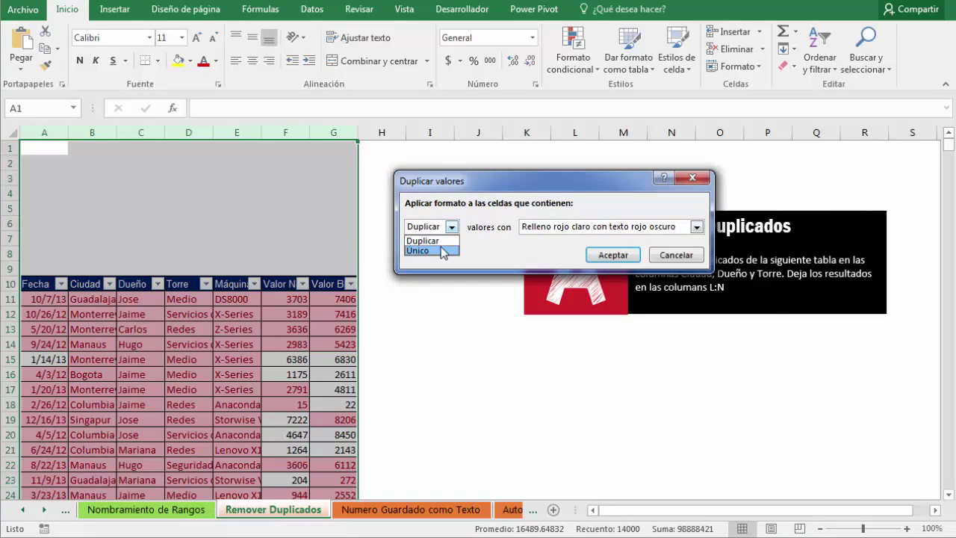
pyautogui.click(442, 251)
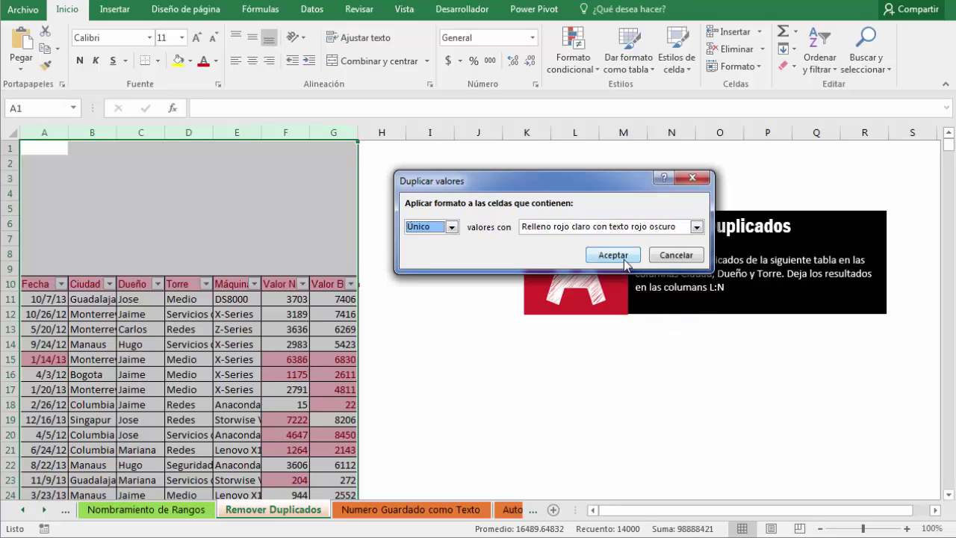
pyautogui.click(676, 256)
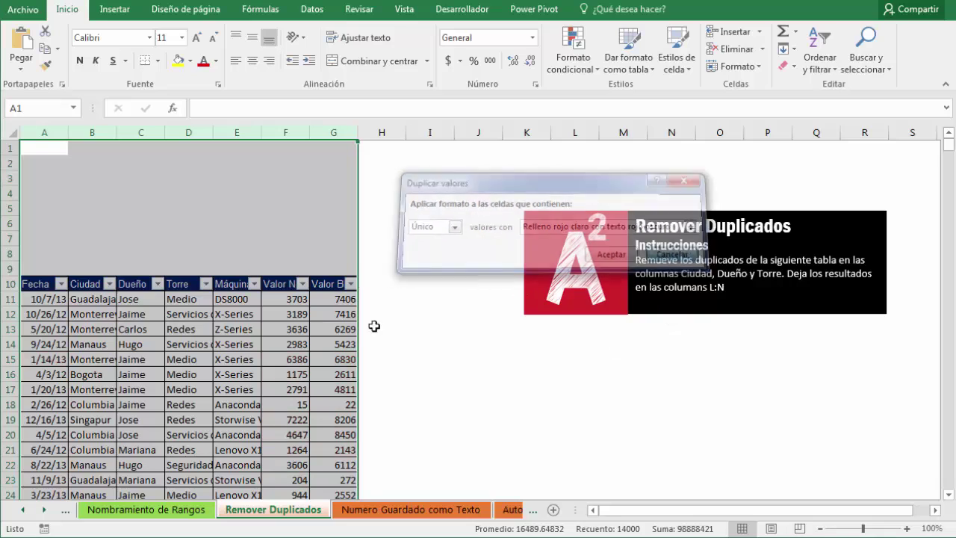
pyautogui.click(394, 334)
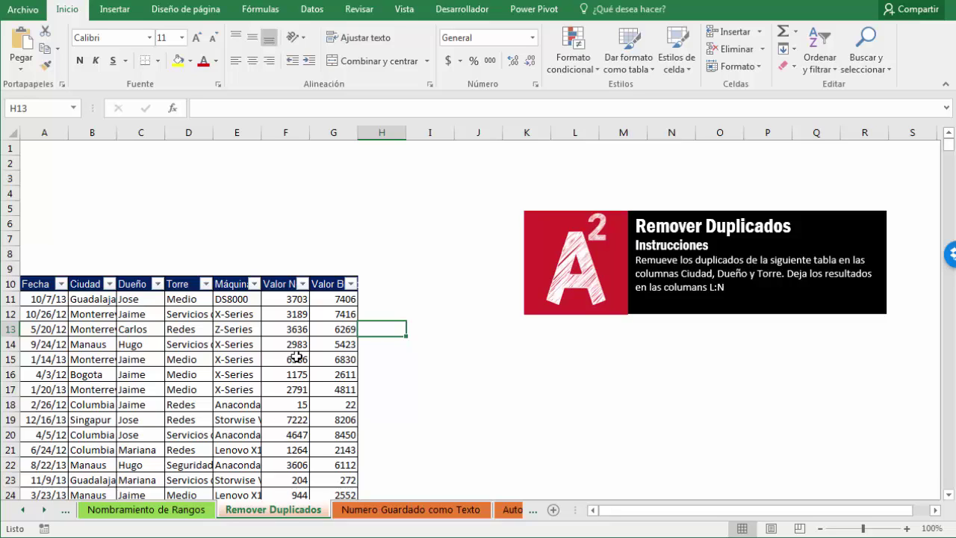
pyautogui.click(187, 133)
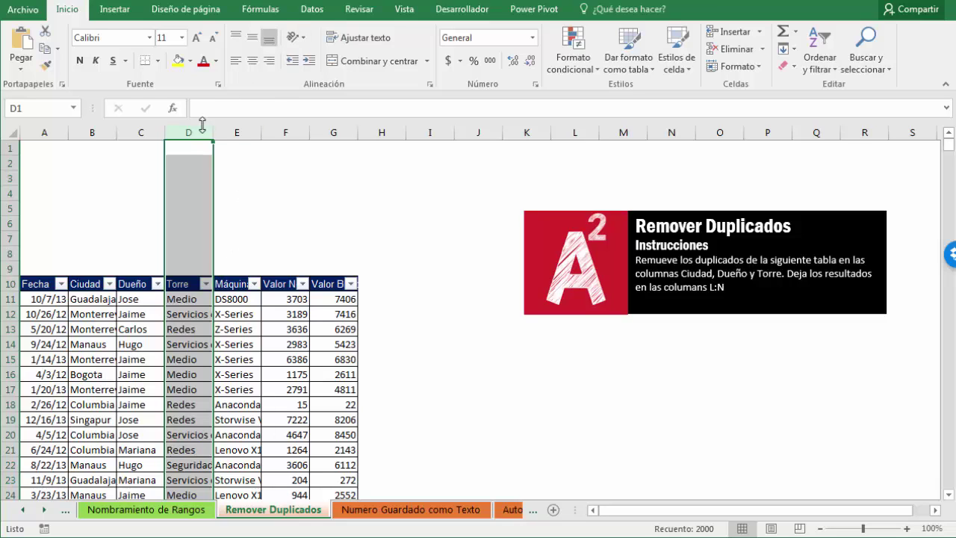
pyautogui.click(312, 10)
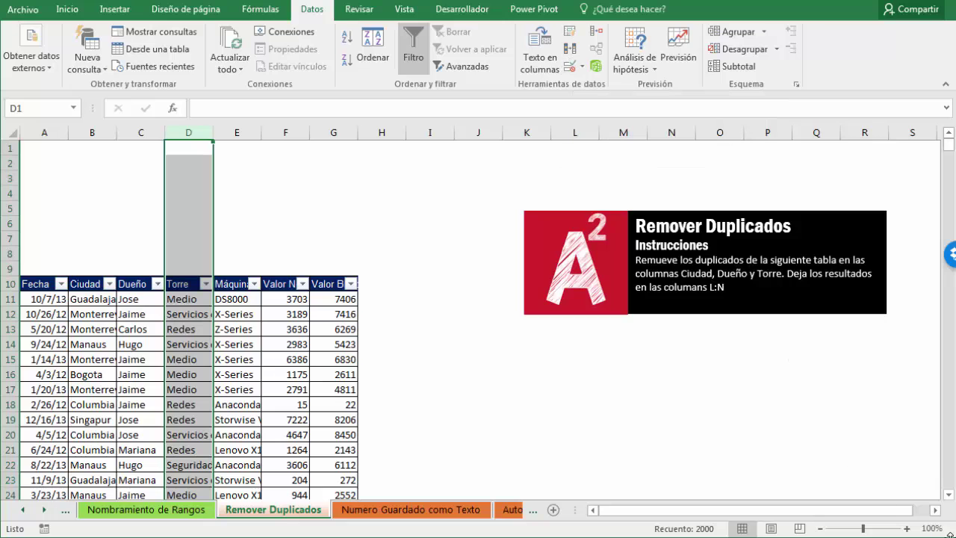
pyautogui.moveTo(948, 529); pyautogui.dragTo(955, 537)
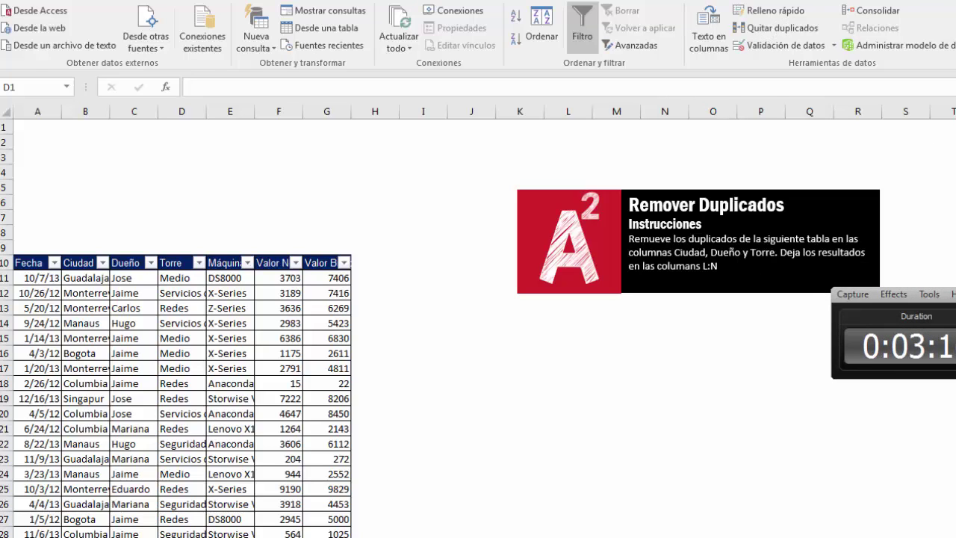
pyautogui.click(181, 112)
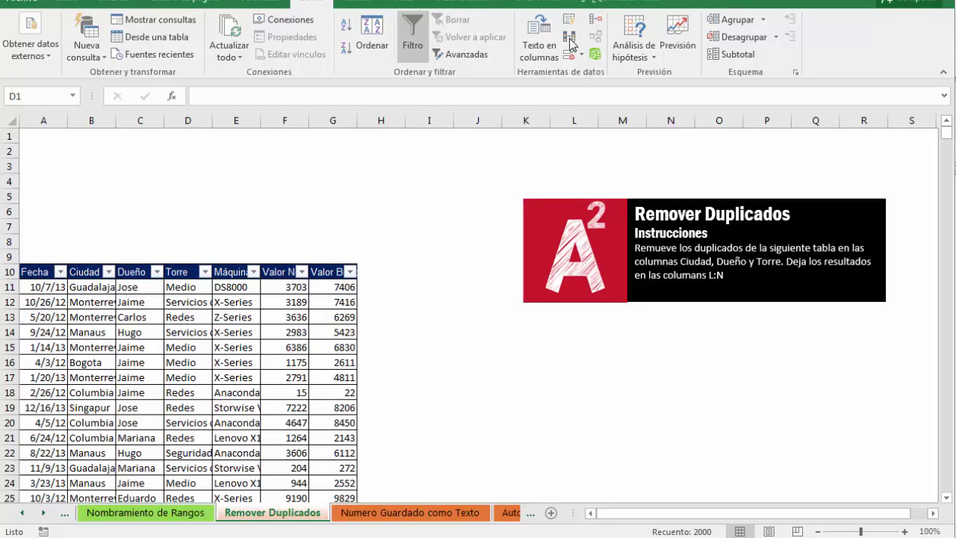
pyautogui.click(187, 120)
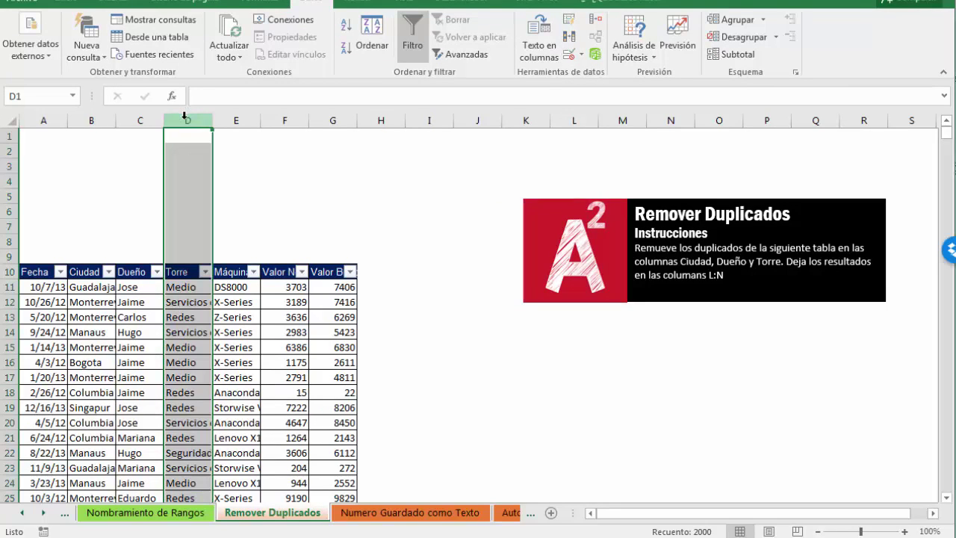
pyautogui.click(569, 36)
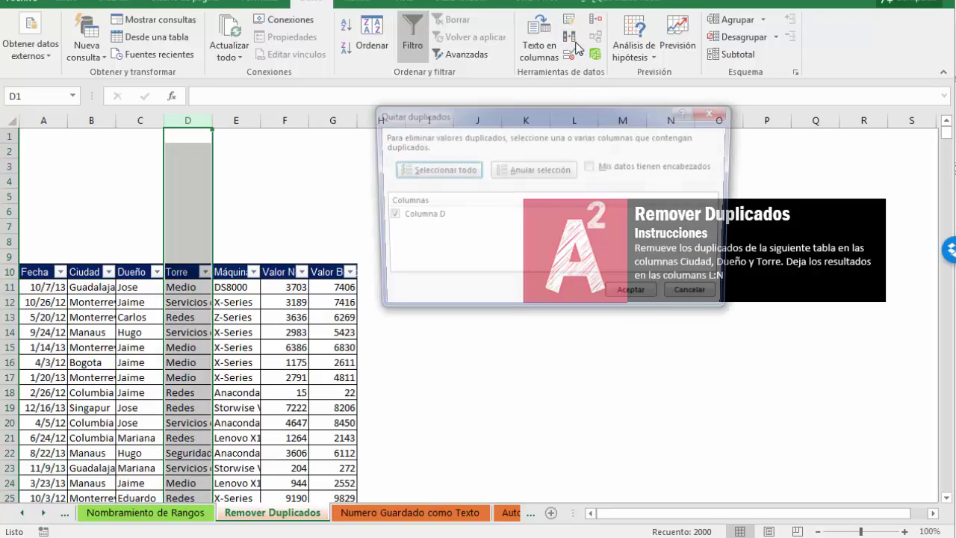
pyautogui.moveTo(448, 115); pyautogui.dragTo(415, 117)
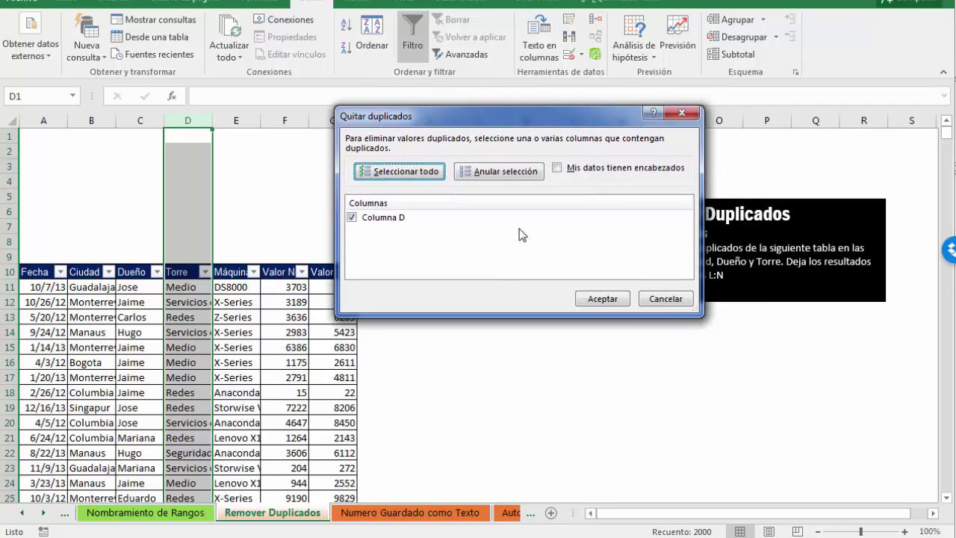
pyautogui.click(558, 168)
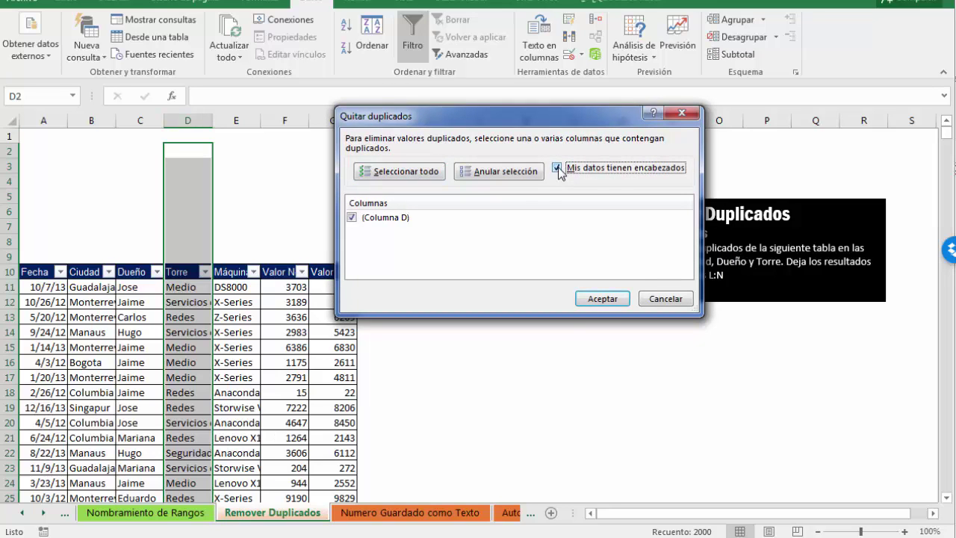
pyautogui.click(602, 298)
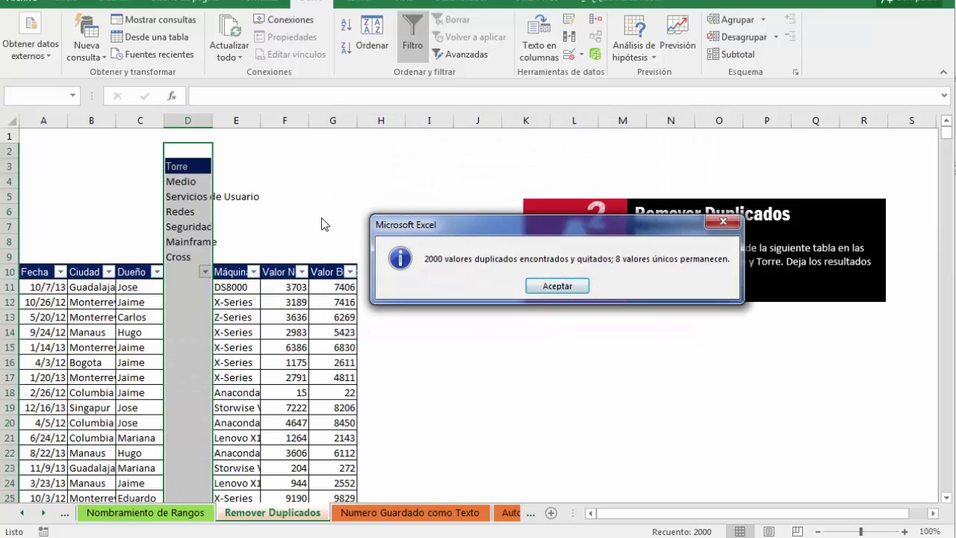
pyautogui.click(532, 286)
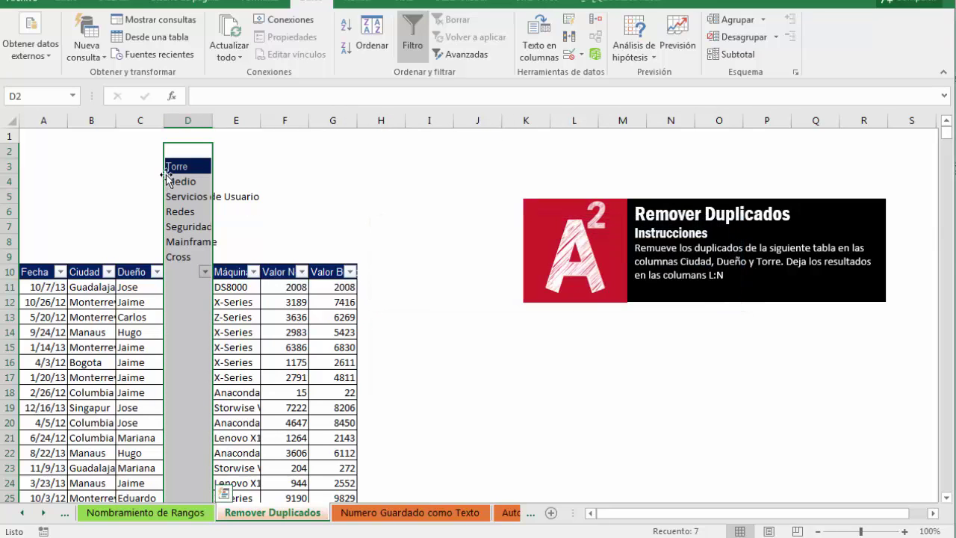
pyautogui.click(254, 213)
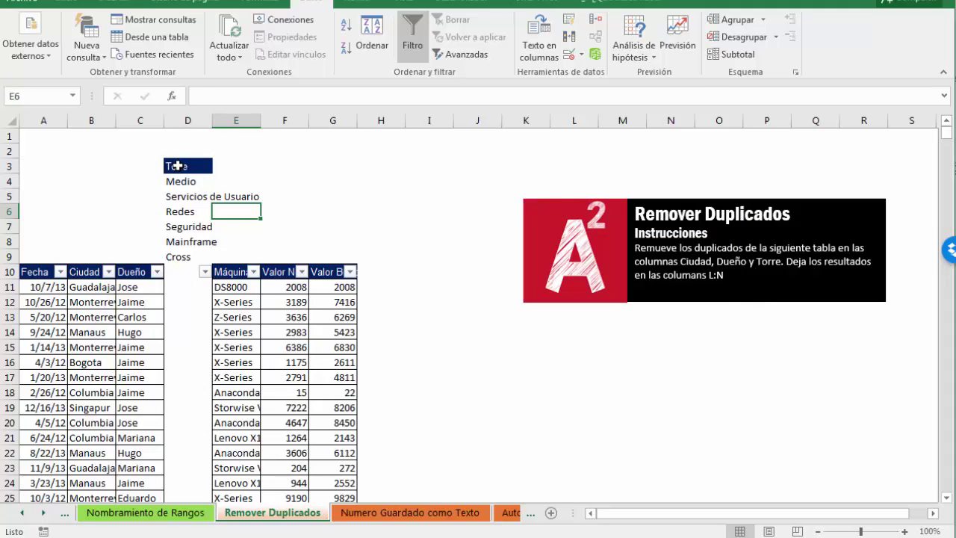
pyautogui.moveTo(178, 166); pyautogui.dragTo(183, 256)
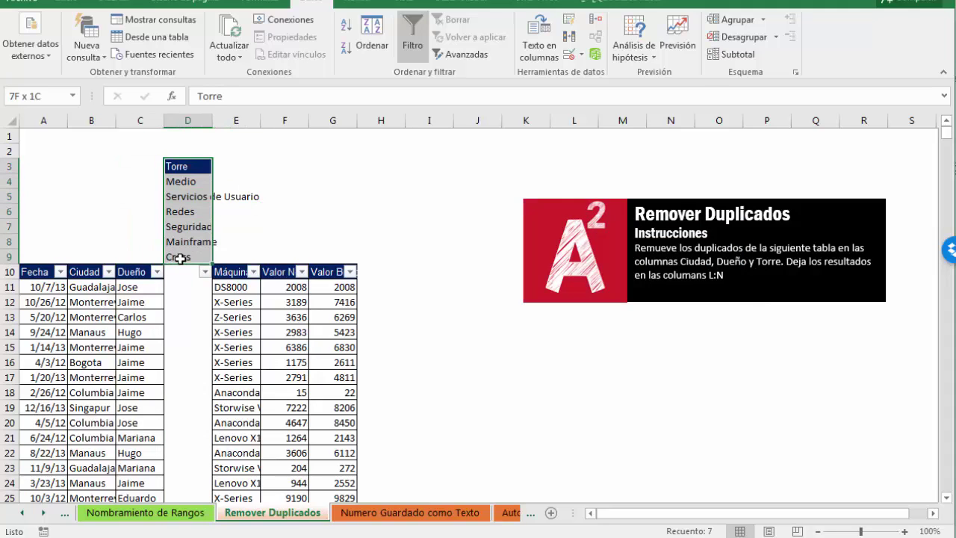
pyautogui.click(288, 226)
pyautogui.moveTo(179, 182); pyautogui.dragTo(187, 271)
pyautogui.click(288, 228)
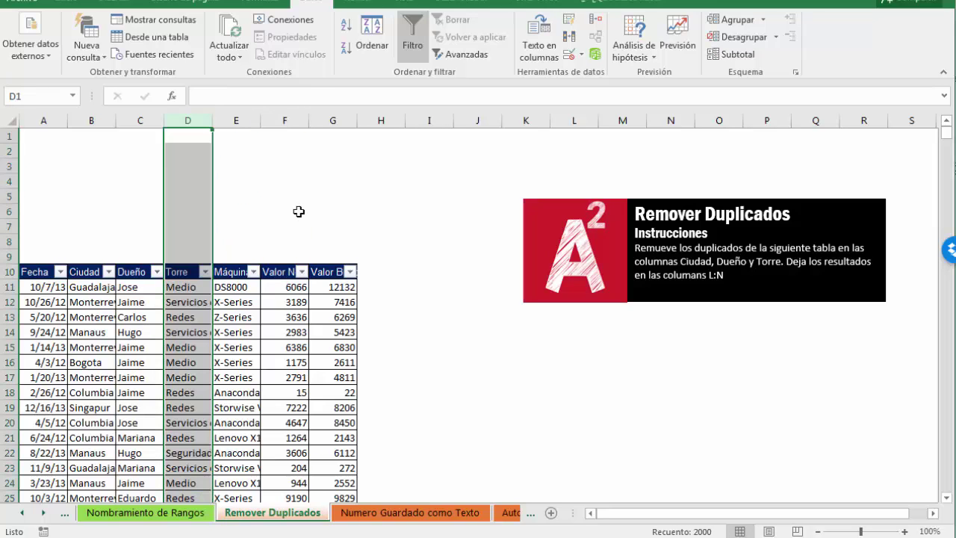
pyautogui.click(298, 212)
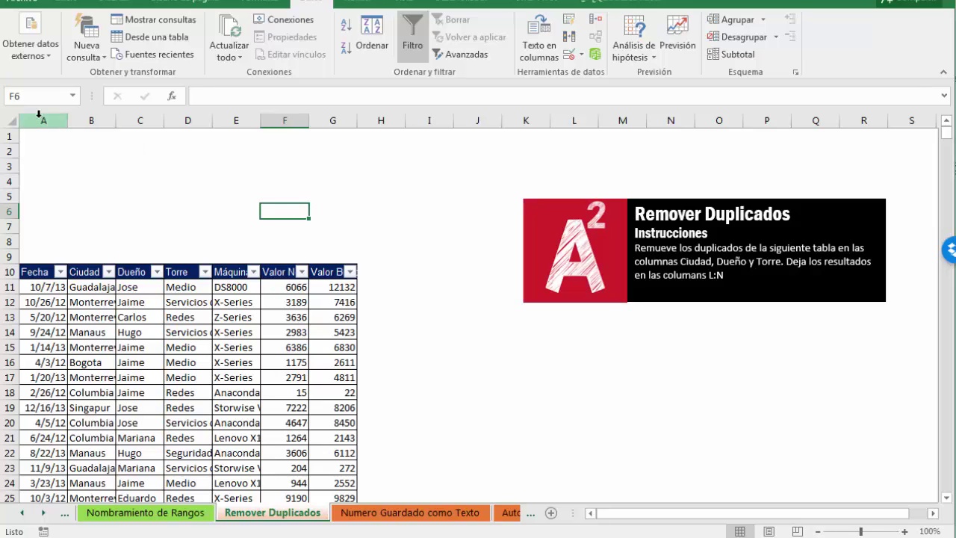
pyautogui.moveTo(44, 120); pyautogui.dragTo(328, 146)
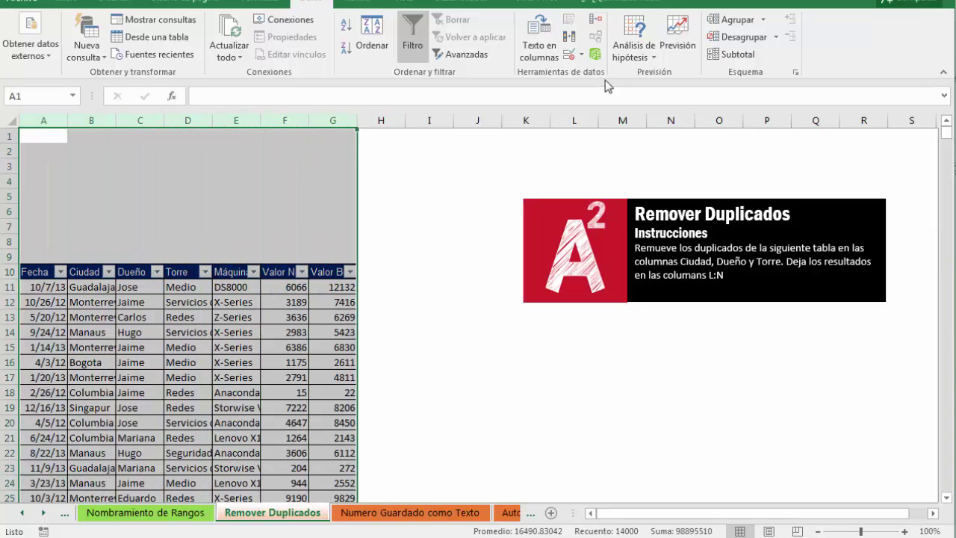
pyautogui.click(570, 42)
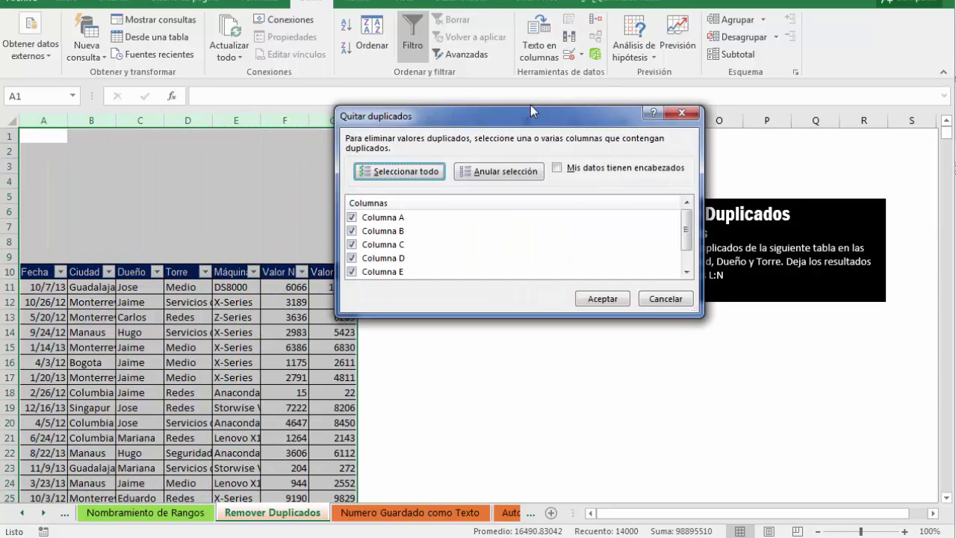
pyautogui.moveTo(687, 228); pyautogui.dragTo(682, 282)
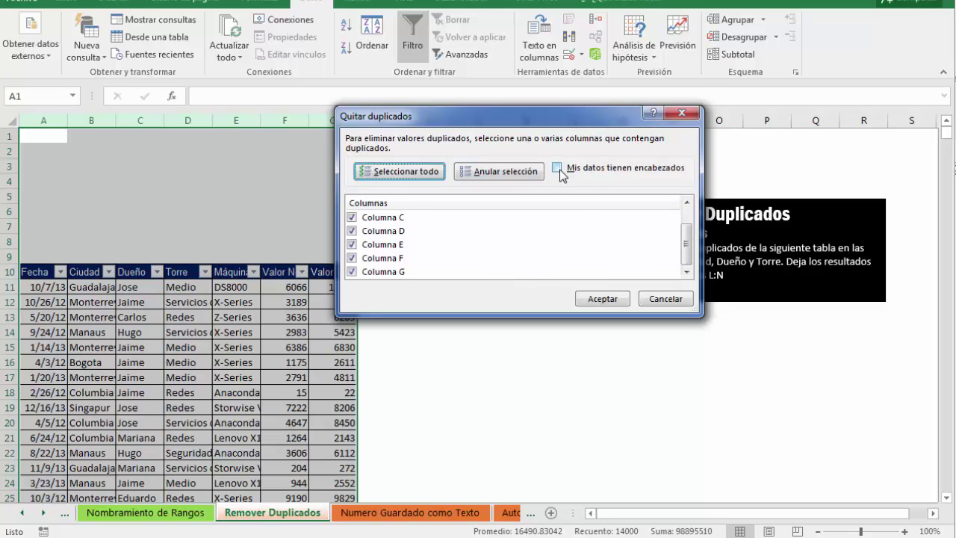
pyautogui.click(595, 299)
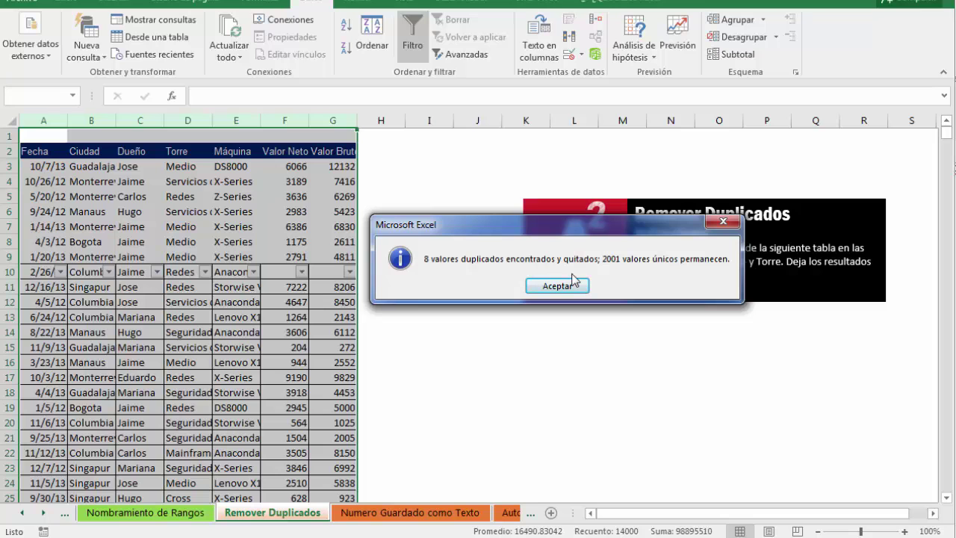
pyautogui.click(556, 285)
pyautogui.scroll(-9, 183, 331)
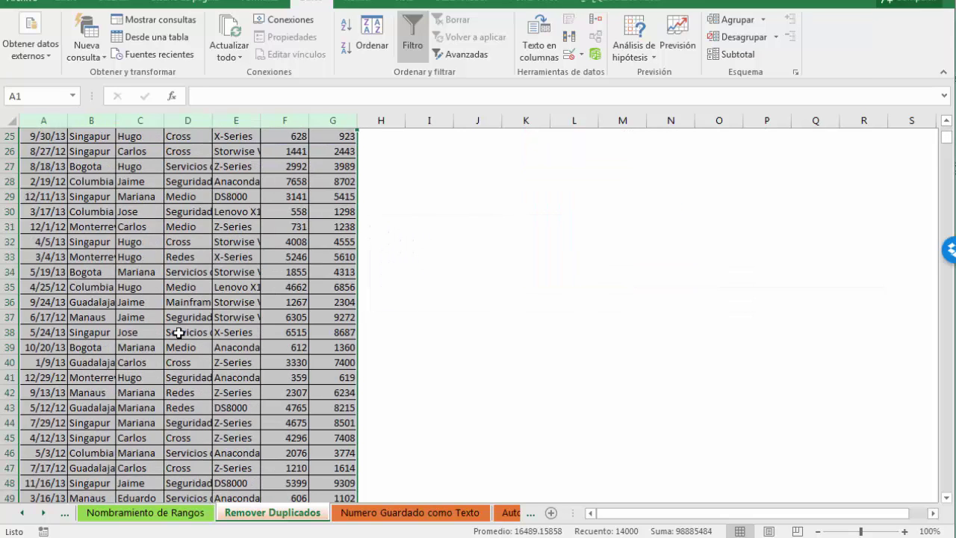
pyautogui.scroll(9, 179, 333)
pyautogui.hotkey('ctrl', 'z')
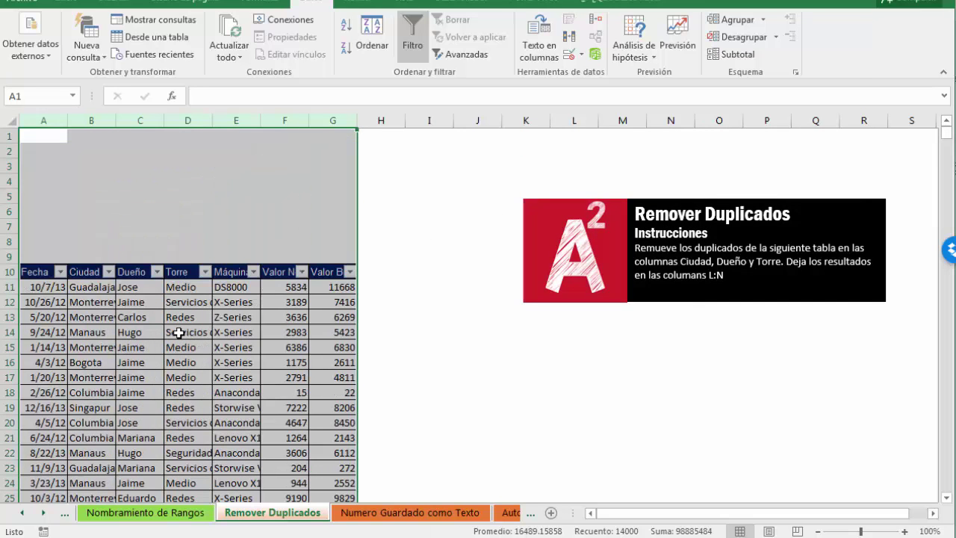
pyautogui.click(172, 326)
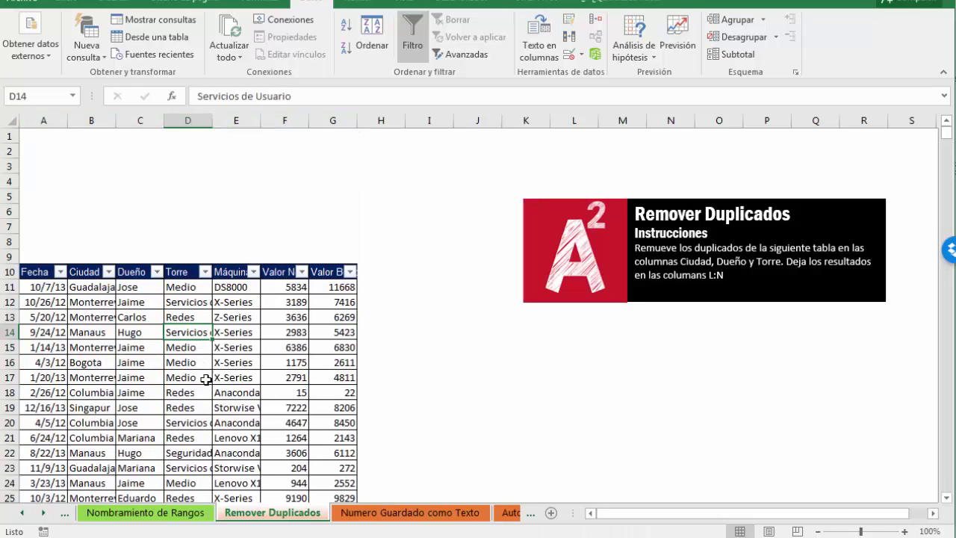
pyautogui.moveTo(45, 290); pyautogui.dragTo(327, 289)
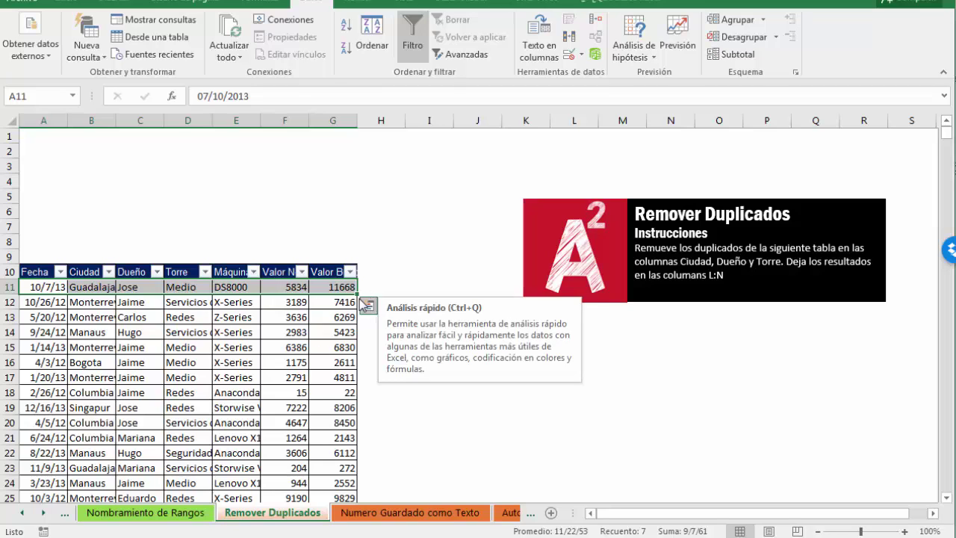
pyautogui.click(173, 120)
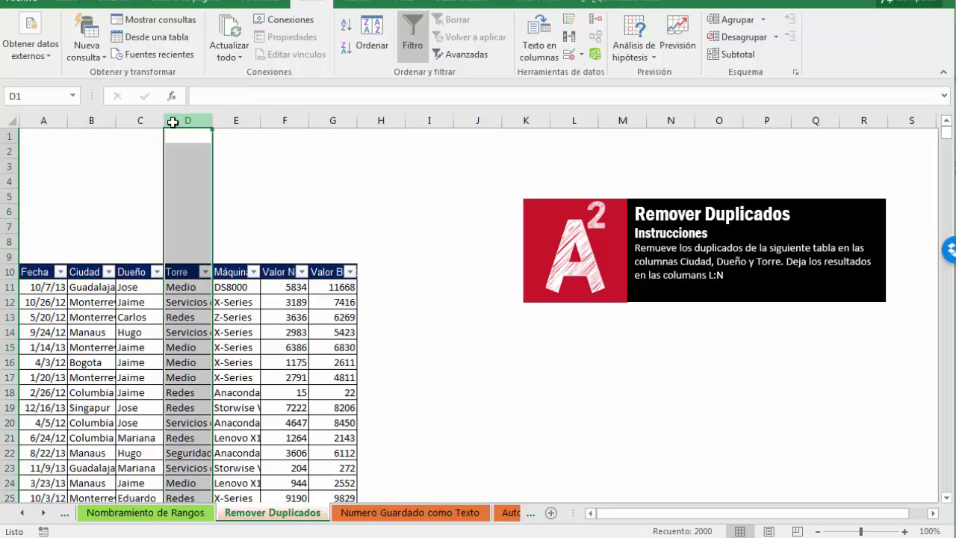